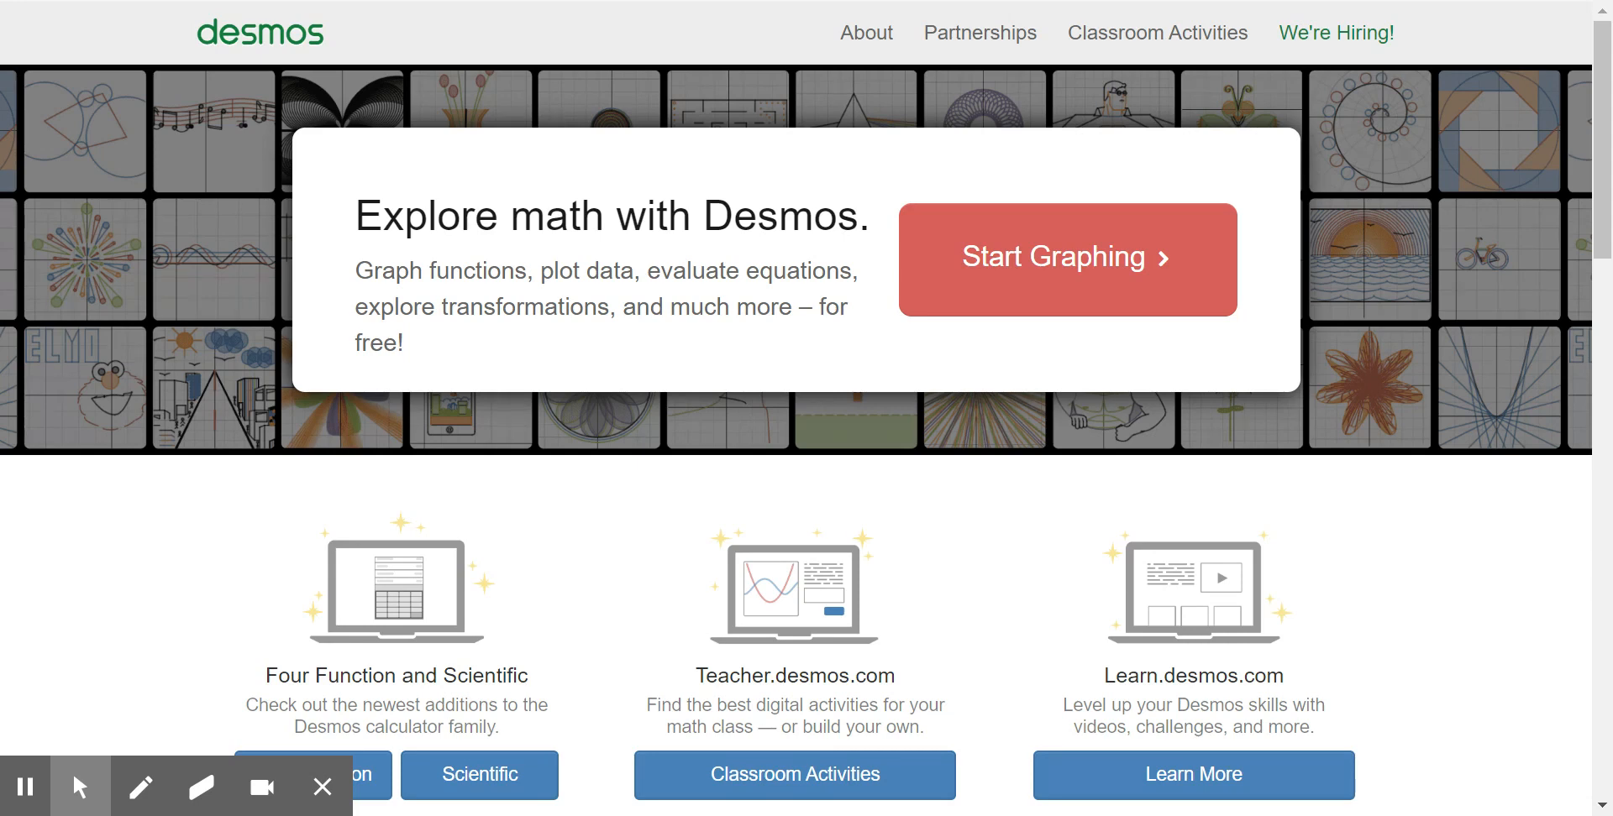
- Calculate 9 × 8 in the scientific calculator and display its function keys
left_click_drag(1606, 136, 1606, 156)
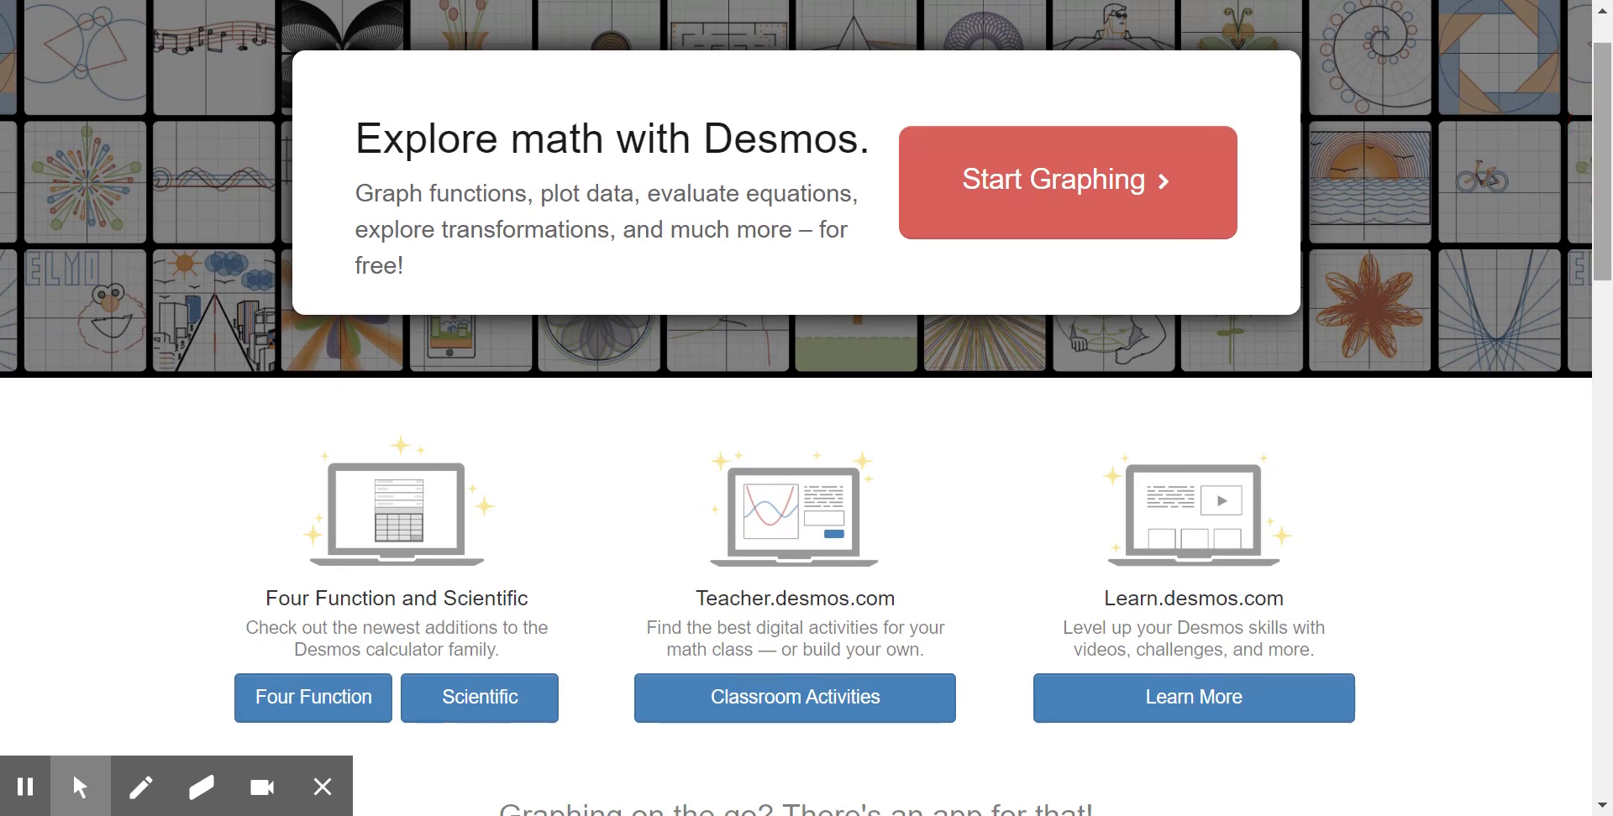
left_click(485, 704)
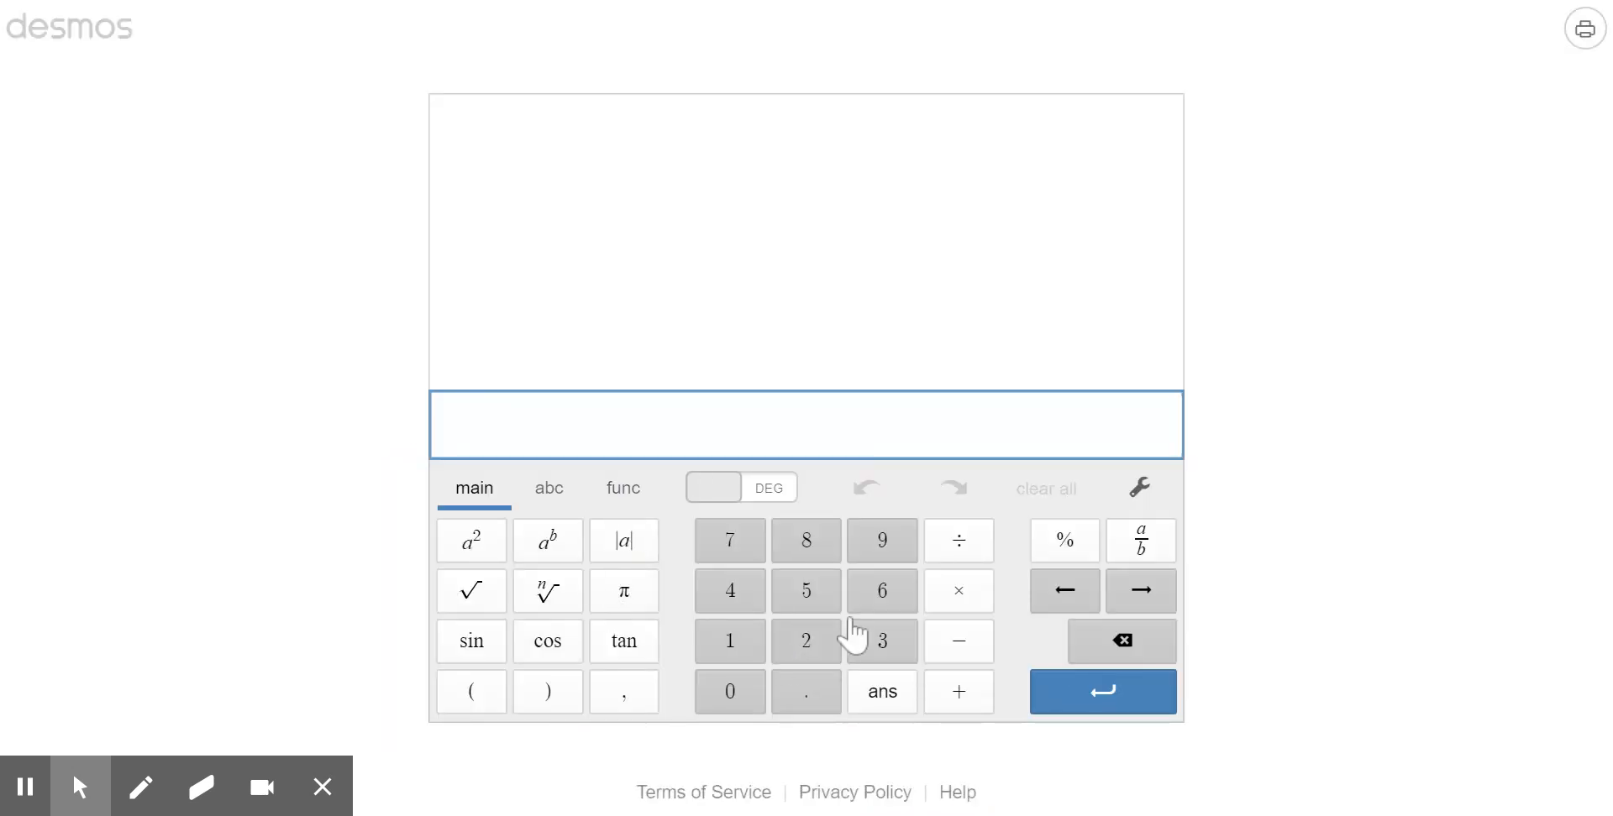
left_click(882, 542)
left_click(962, 598)
left_click(811, 546)
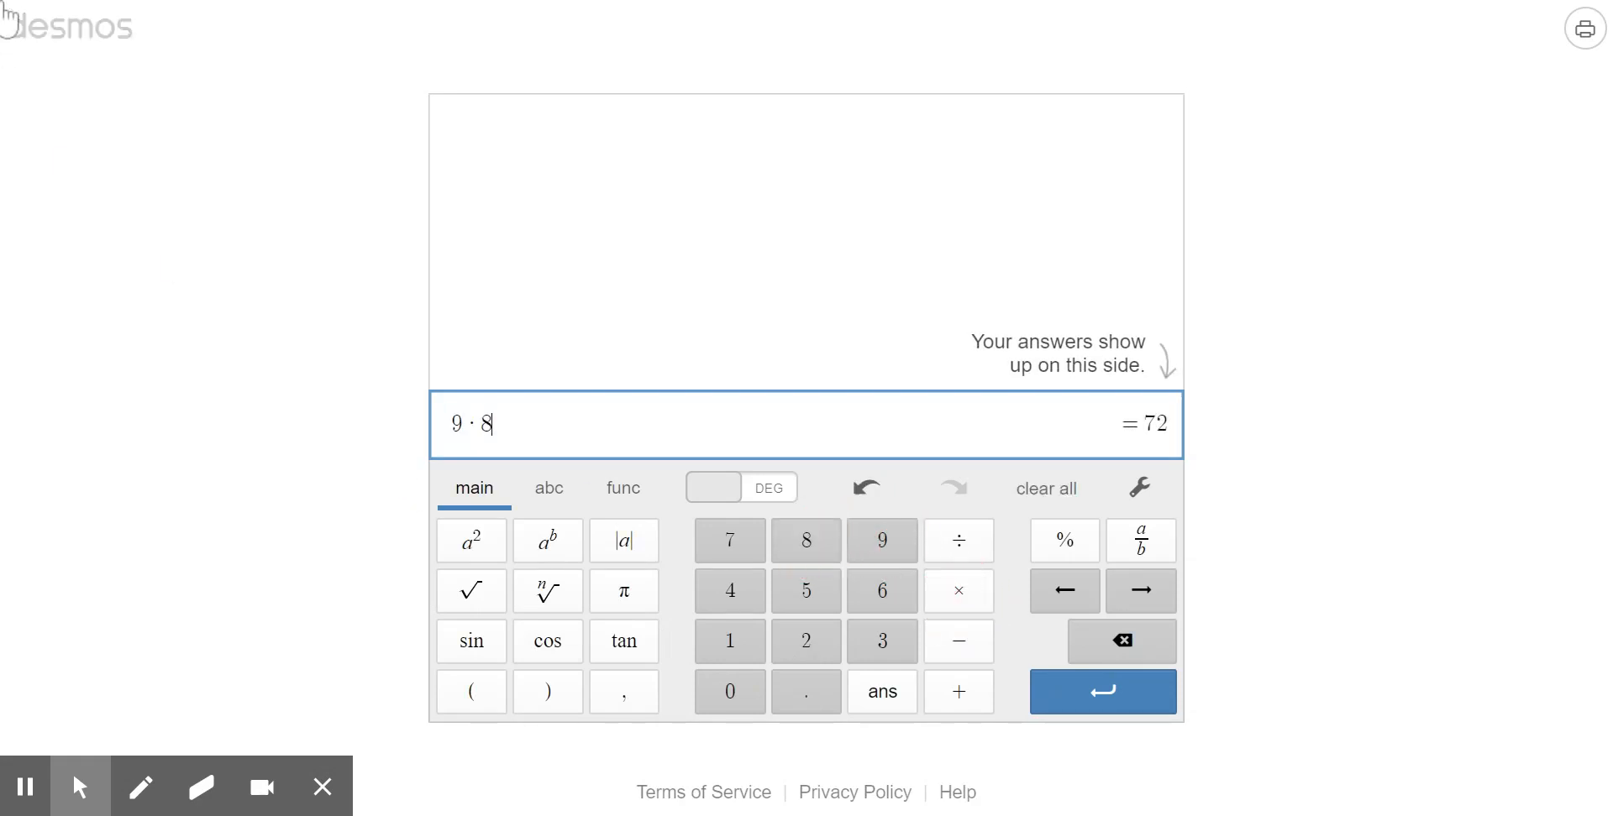
left_click(626, 494)
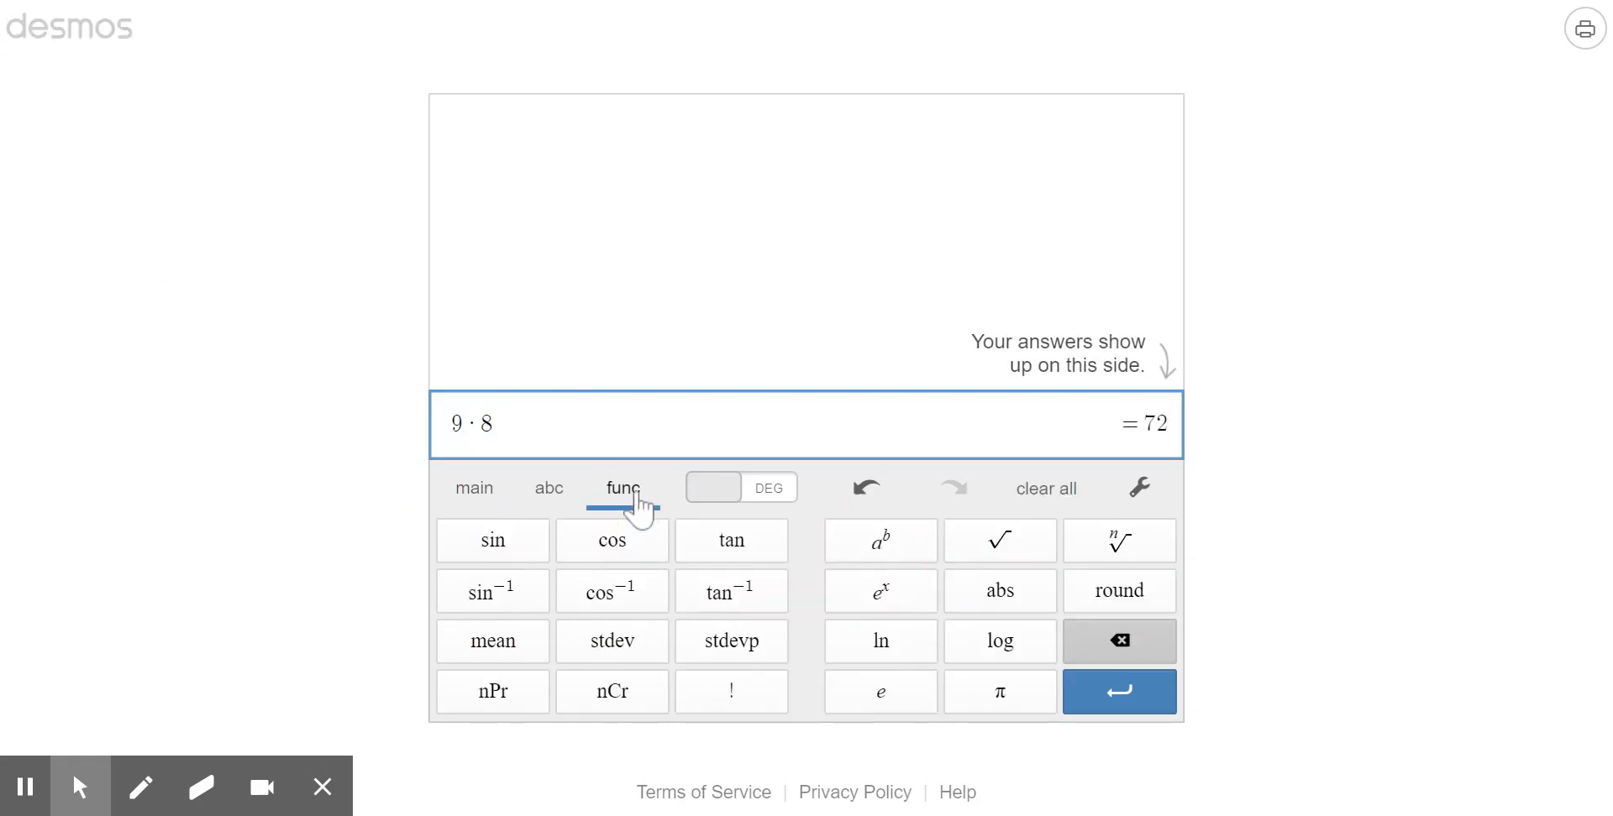
- Open the graphing calculator from the Desmos home page and graph the line y = 2x + 1
left_click(42, 18)
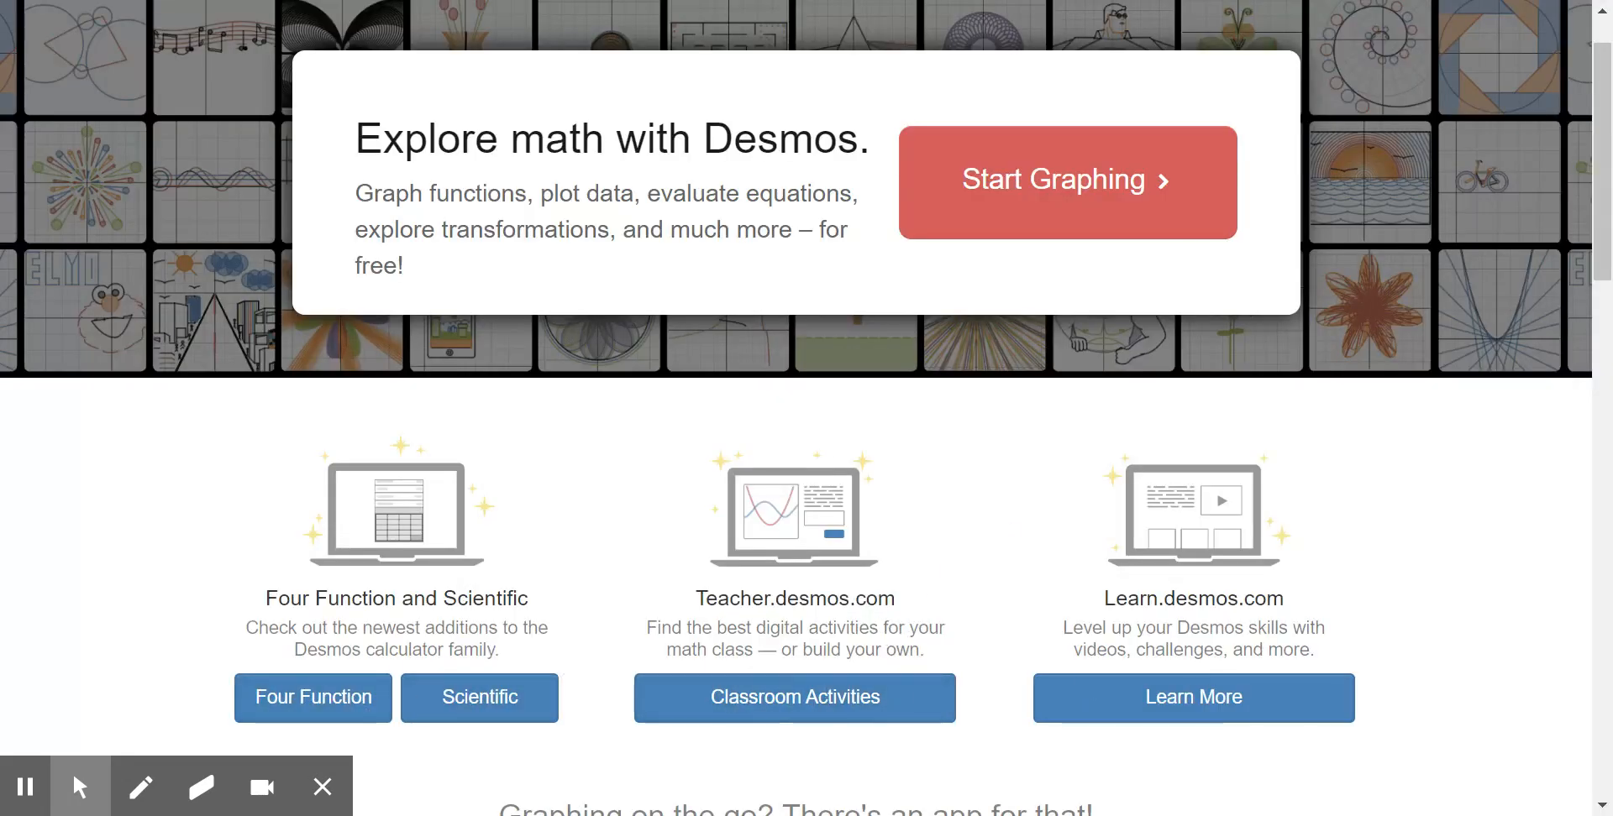
left_click_drag(1600, 58, 1600, 35)
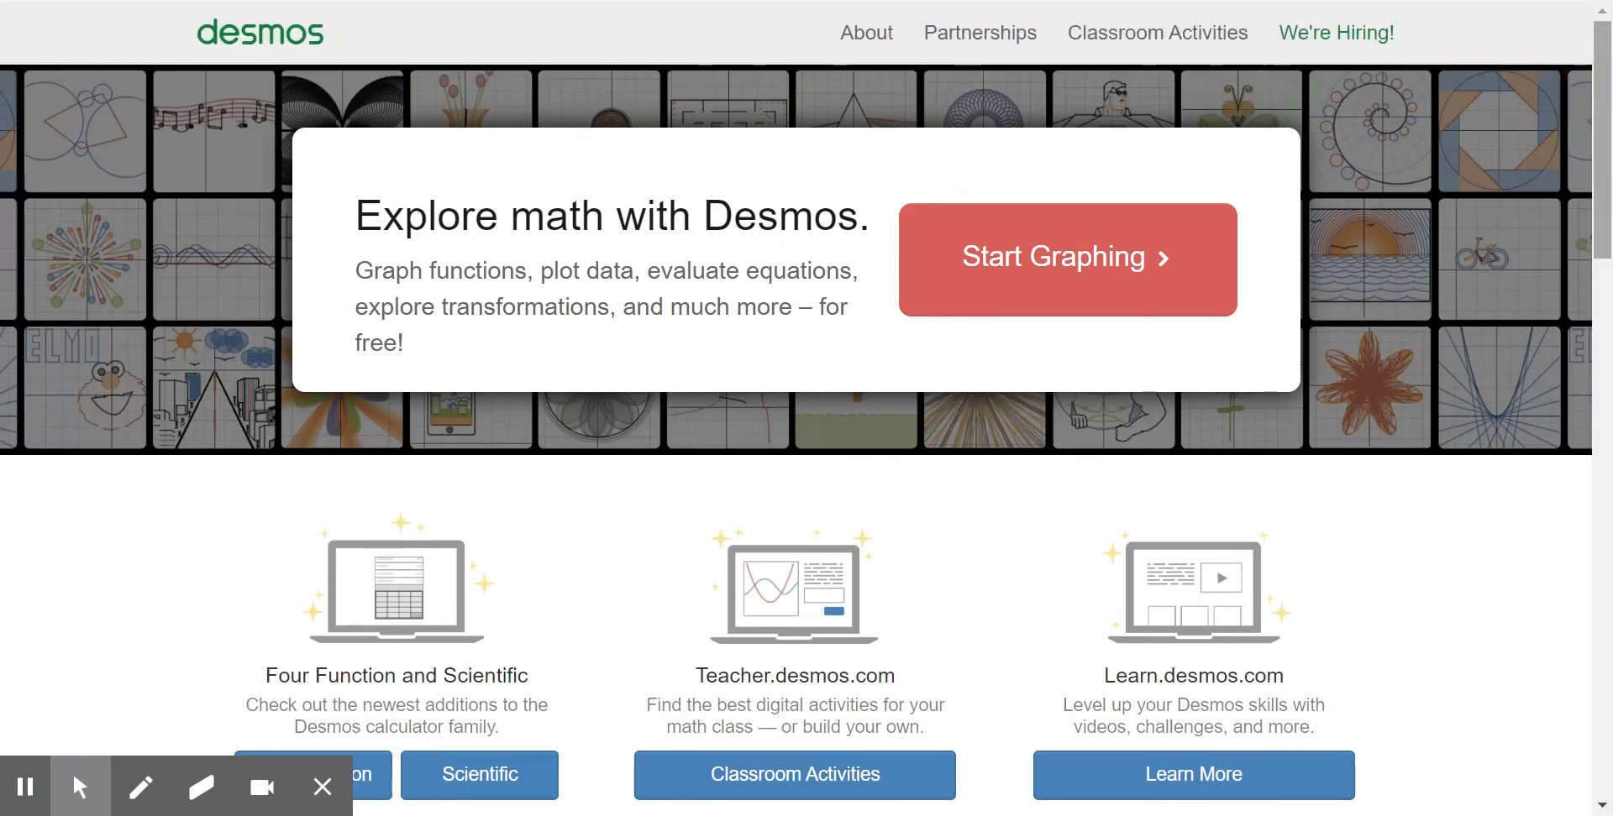
left_click(1078, 288)
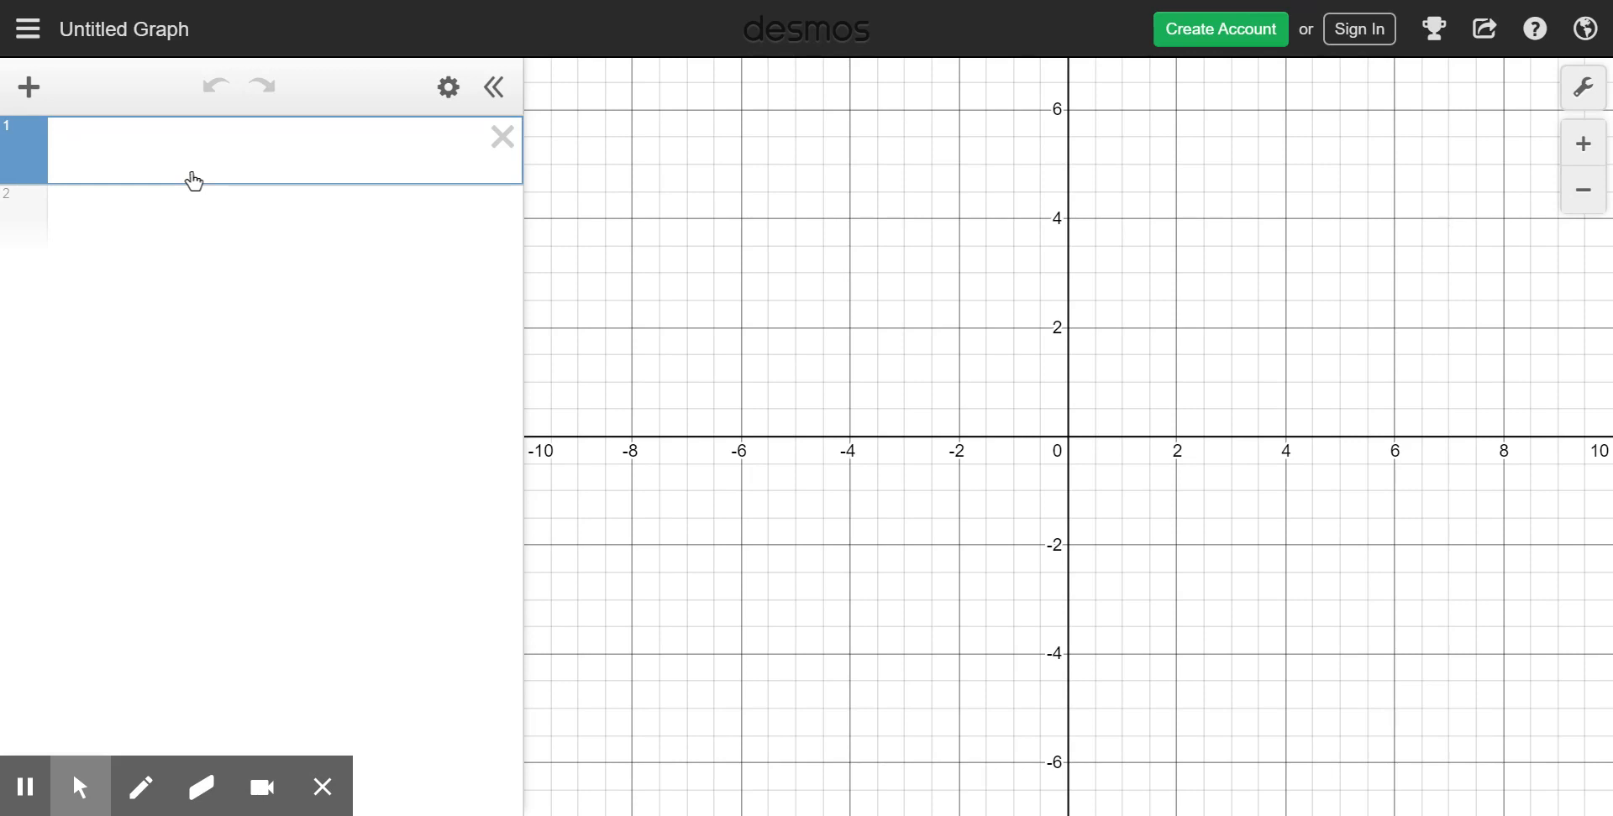
type("y=2x")
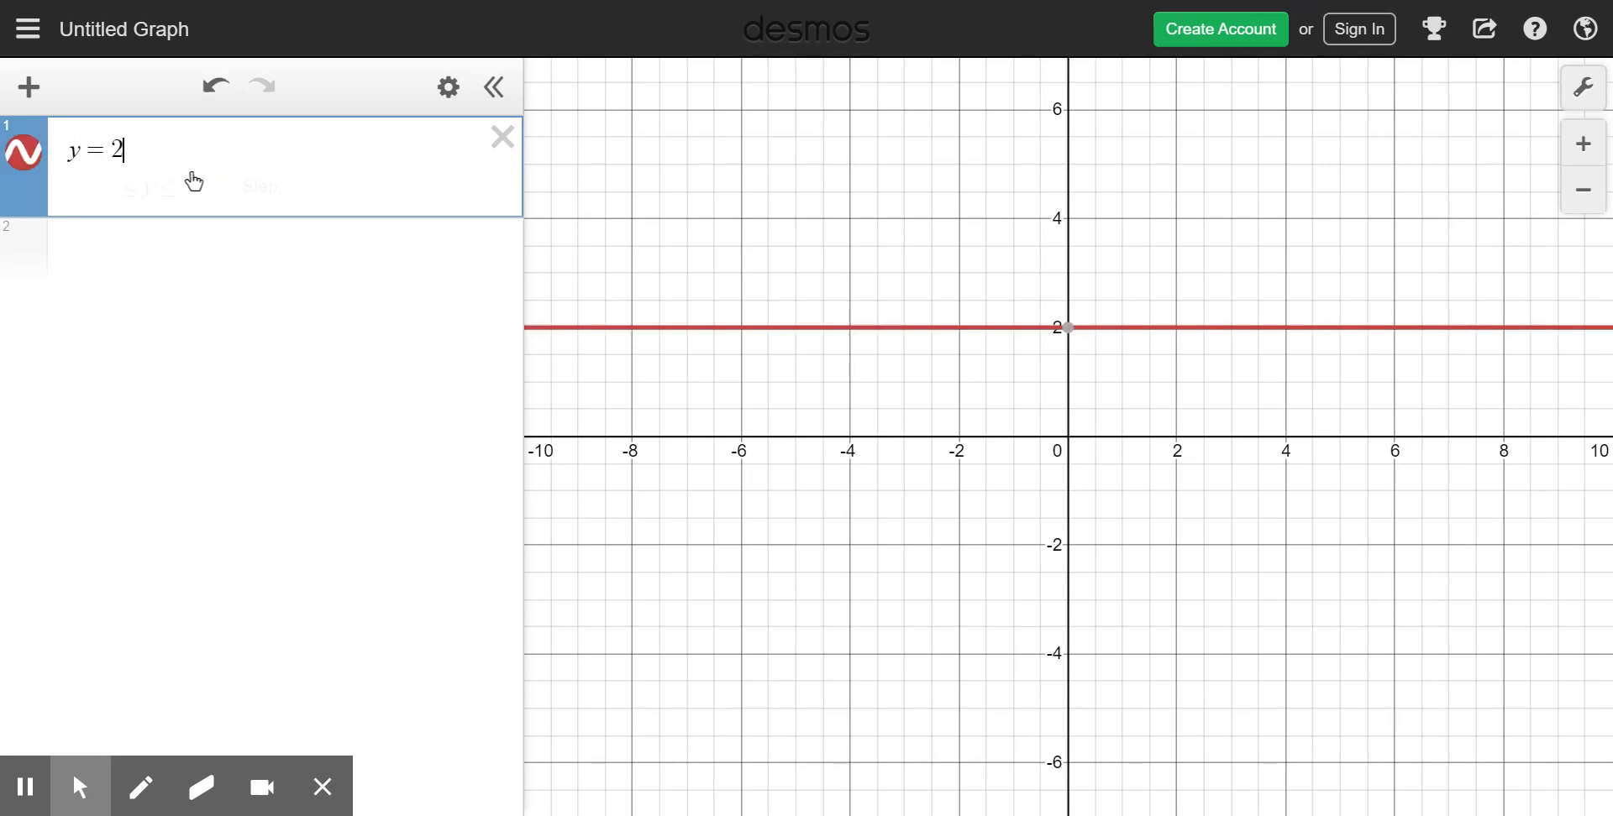
type("+1")
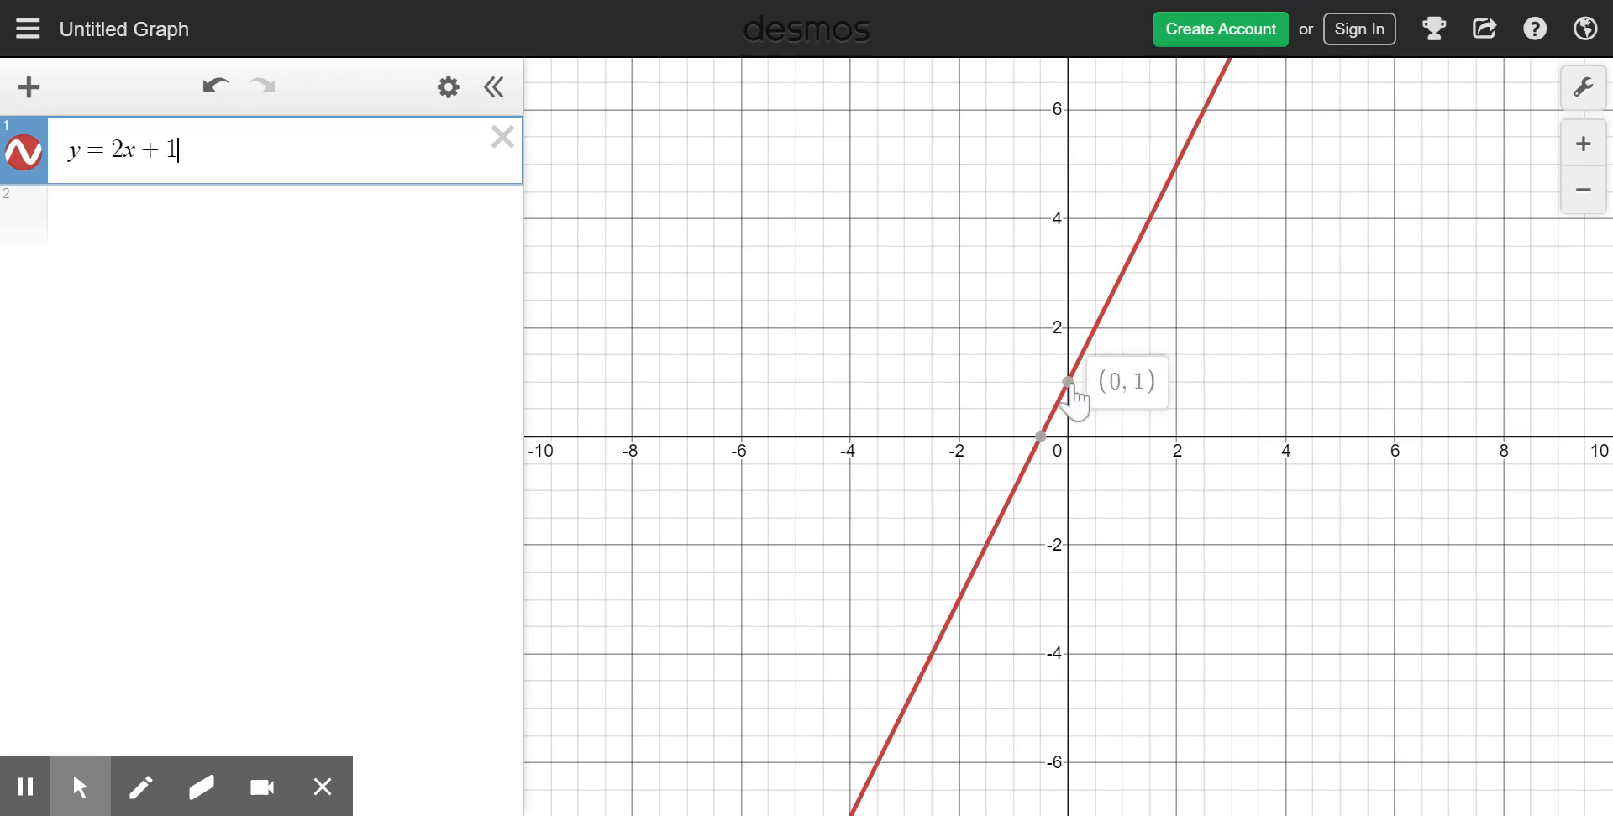
- Label the line's x- and y-intercepts with their coordinates and trace points along the line
mouse_move(1043, 441)
mouse_move(1068, 385)
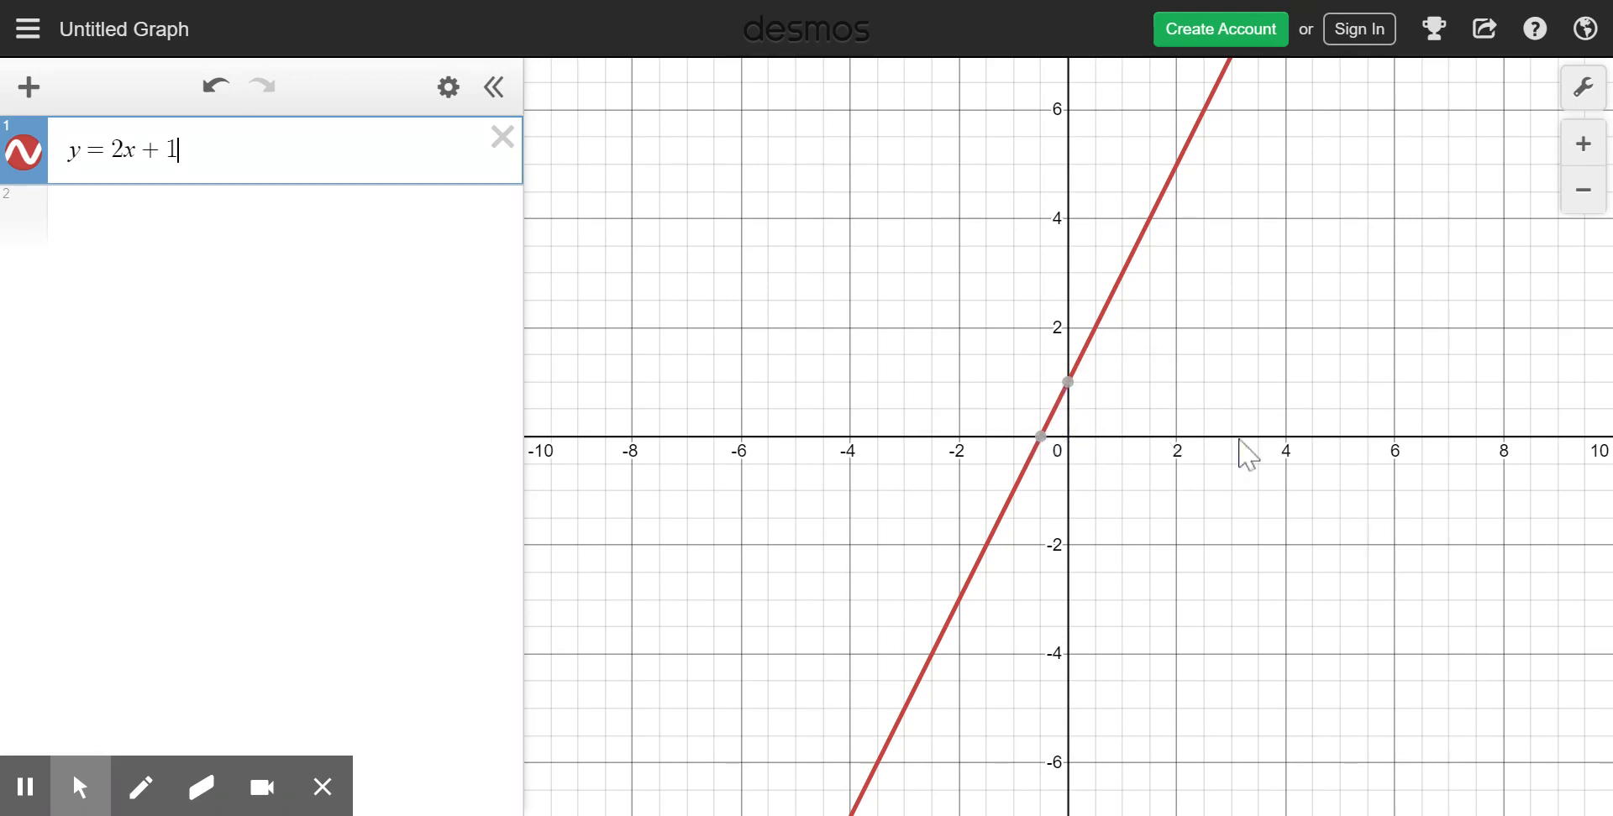
left_click(1067, 382)
left_click(1041, 437)
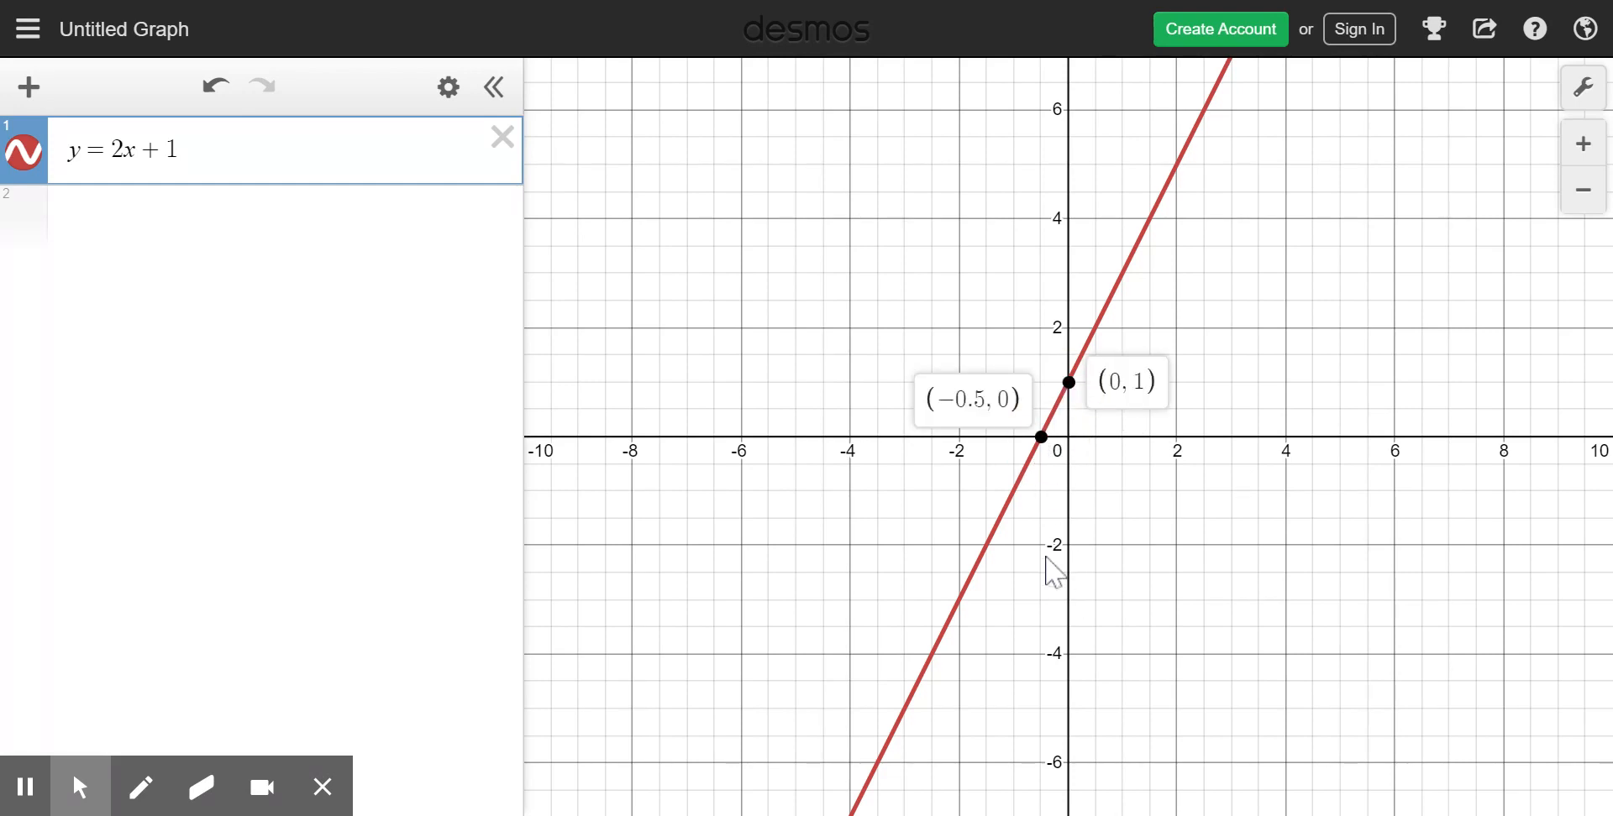
left_click(1110, 299)
mouse_move(1107, 298)
left_mouse_down()
mouse_move(1166, 186)
mouse_move(1081, 316)
mouse_move(961, 450)
mouse_move(899, 571)
mouse_move(903, 598)
mouse_move(948, 457)
mouse_move(1065, 294)
mouse_move(874, 491)
left_mouse_up()
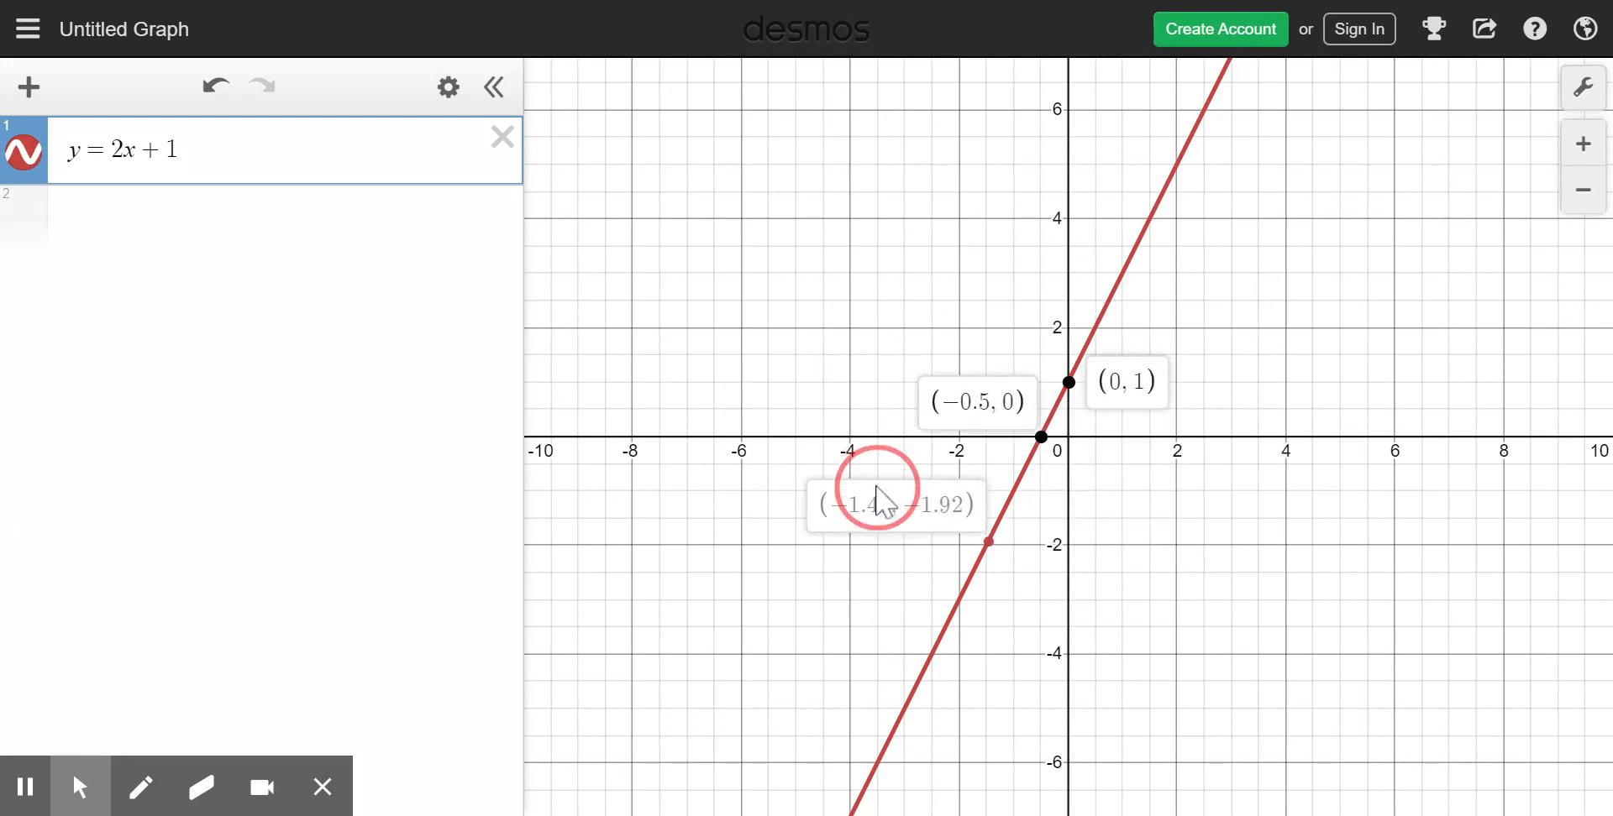
- Add the parabola y = x^2 − 4x as the second expression on the graph
left_click(177, 243)
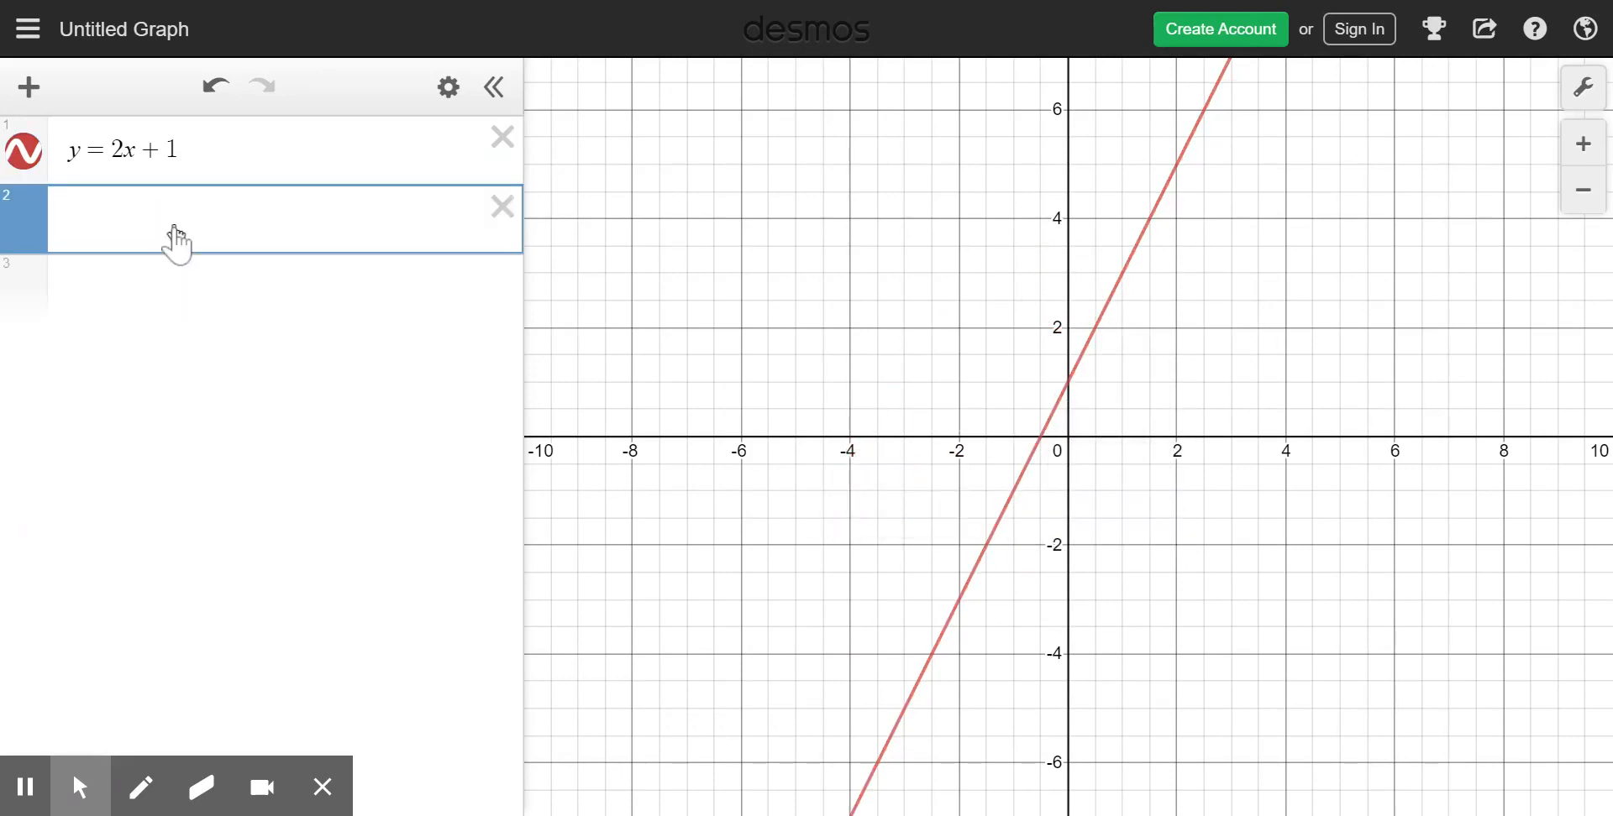
type("y=x")
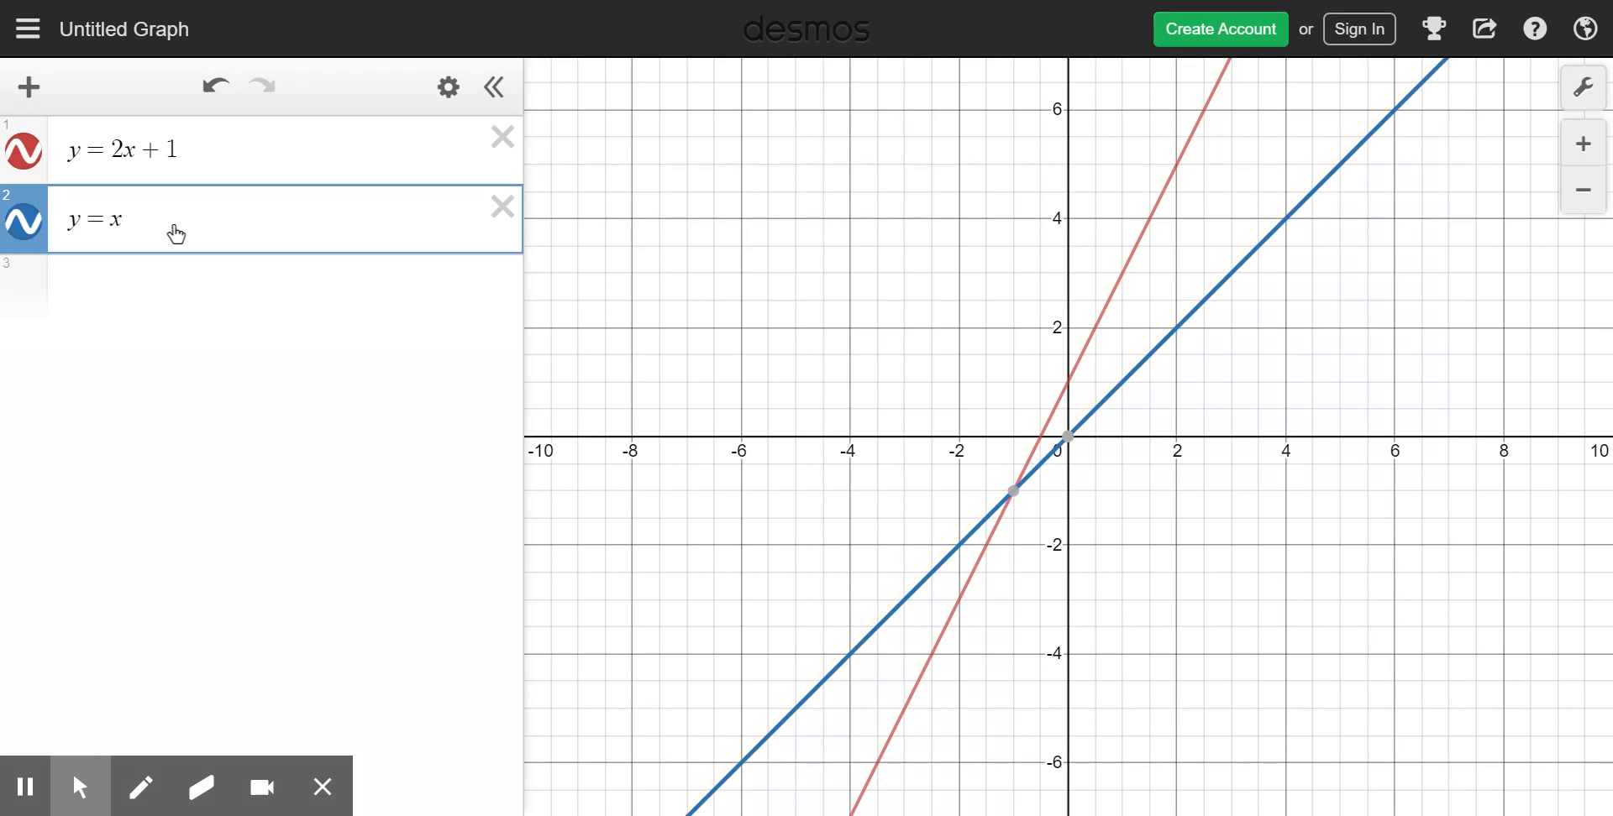
type("^2")
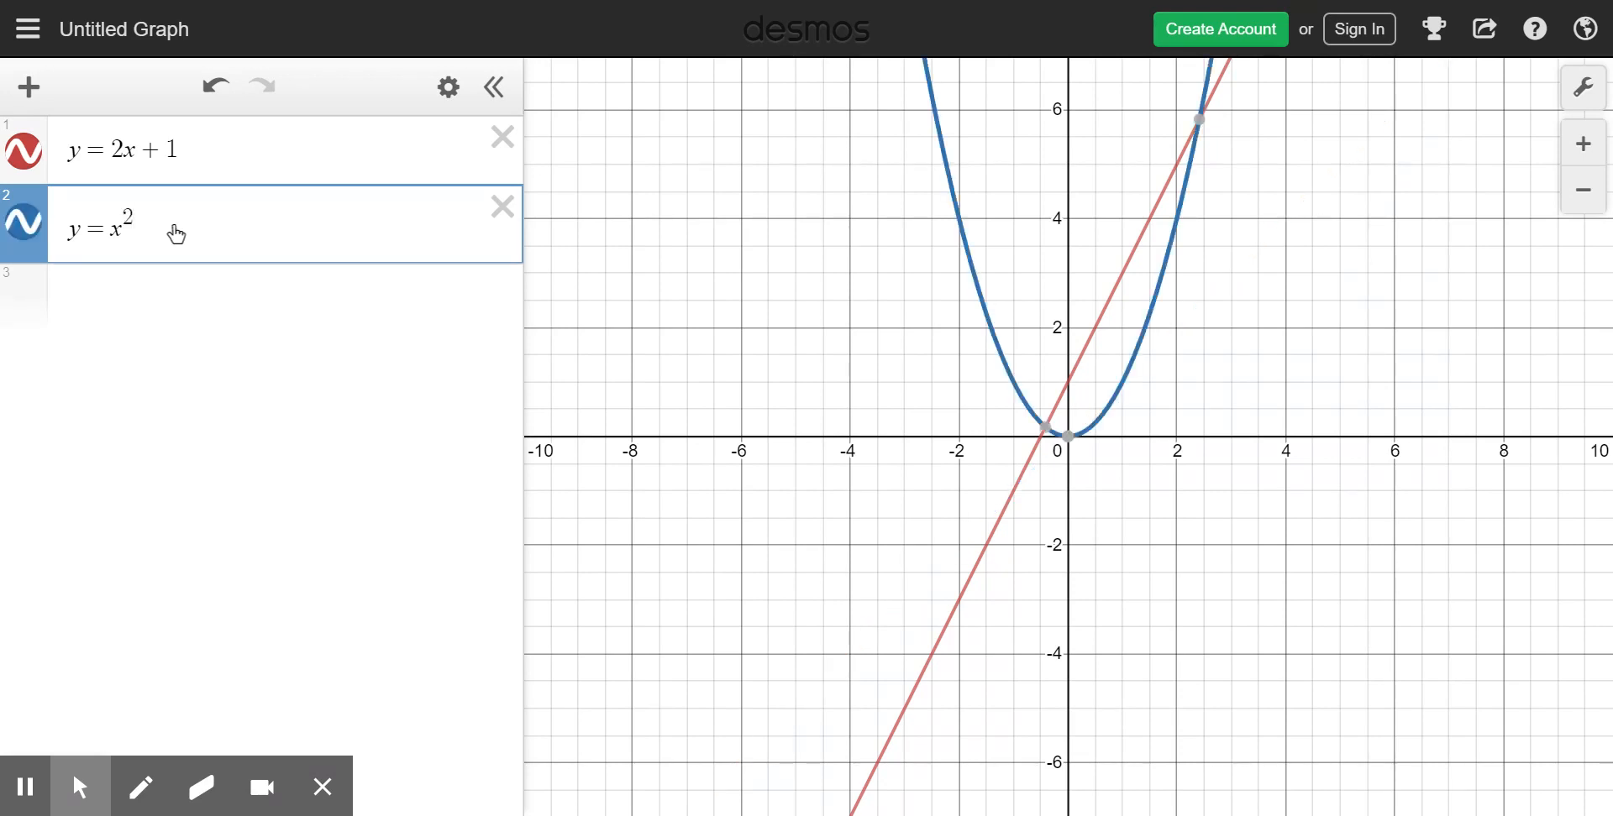
type("-4x")
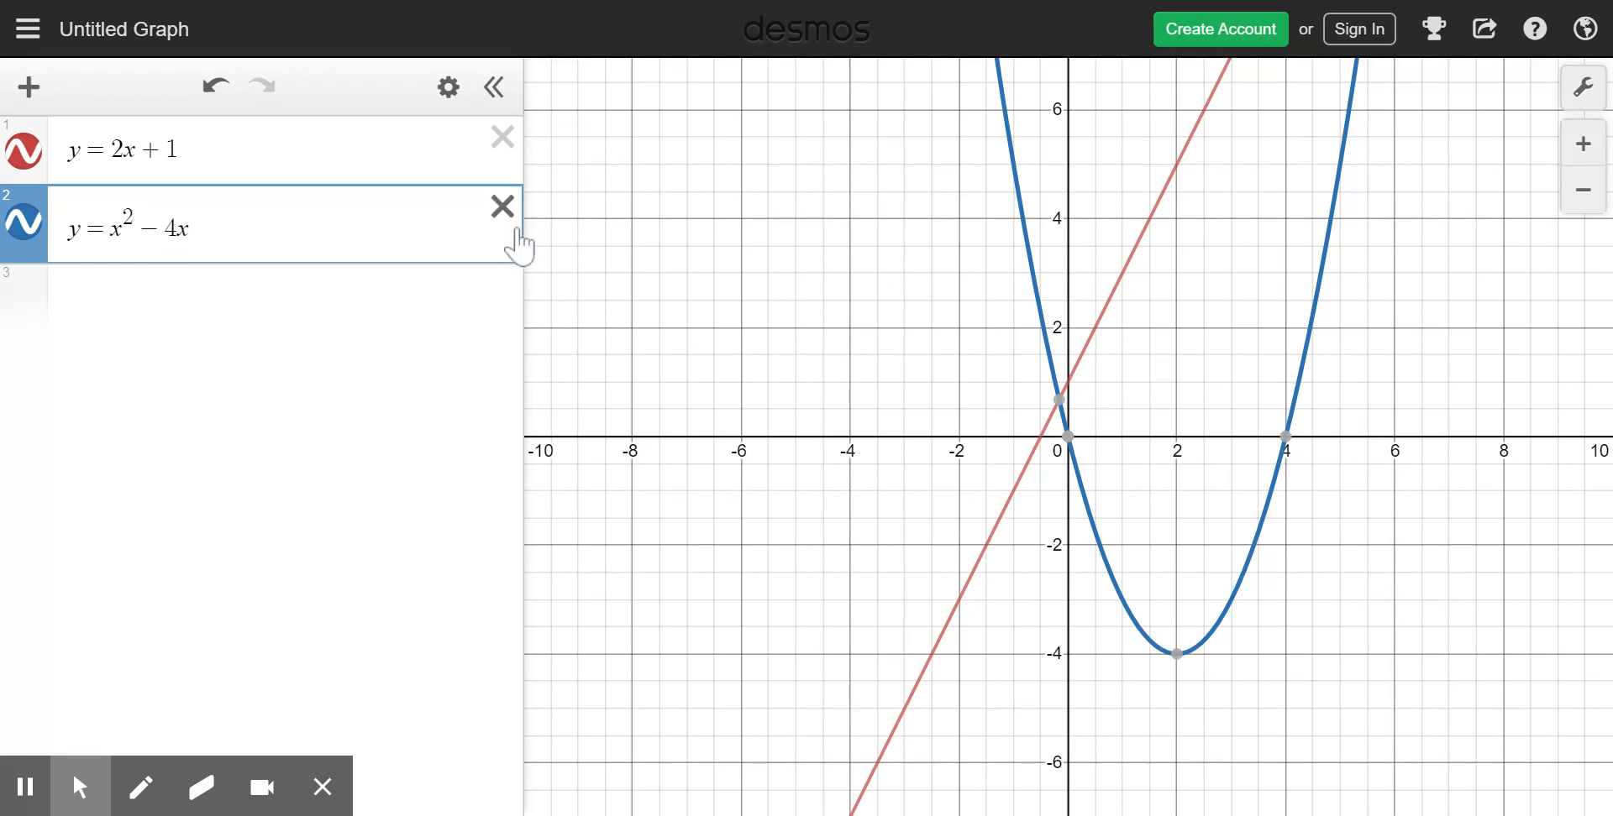
left_click(649, 218)
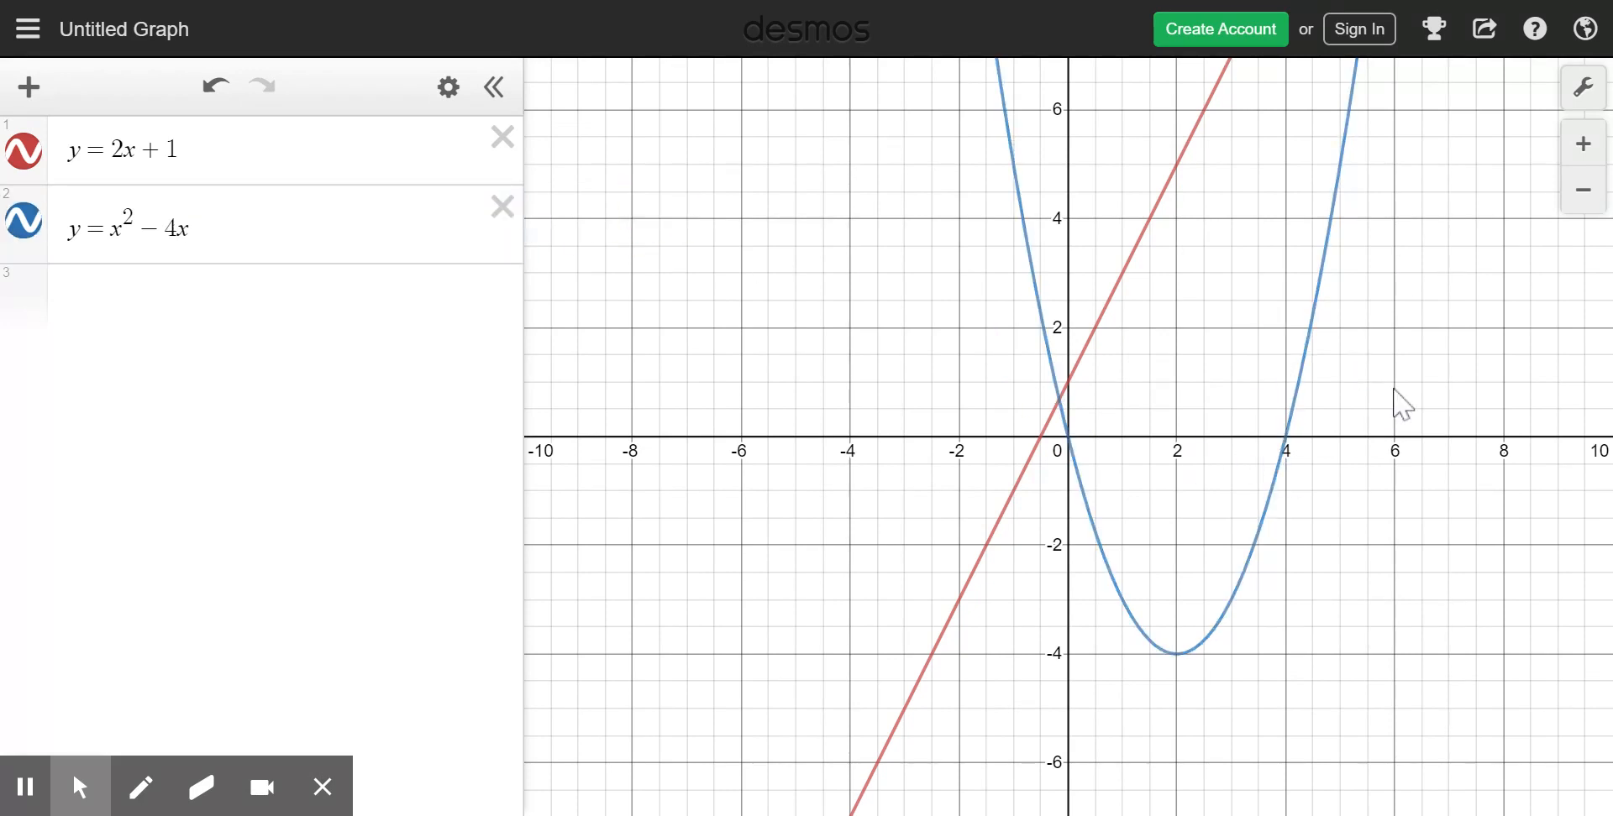
- Hide the parabola and show it again, twice in a row
left_click(31, 231)
left_click(31, 231)
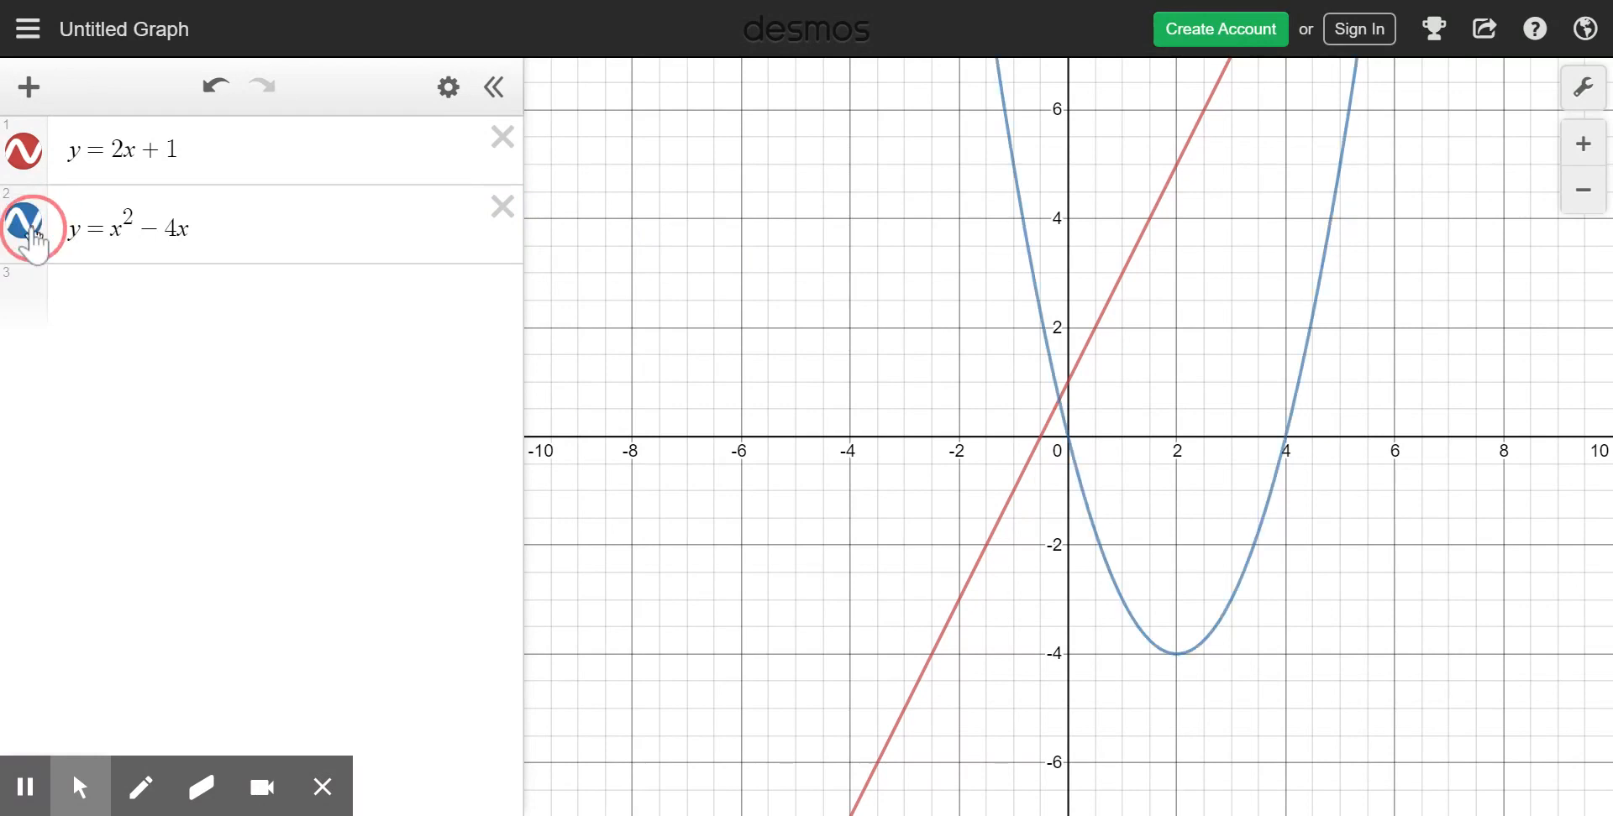
left_click(31, 231)
left_click(31, 231)
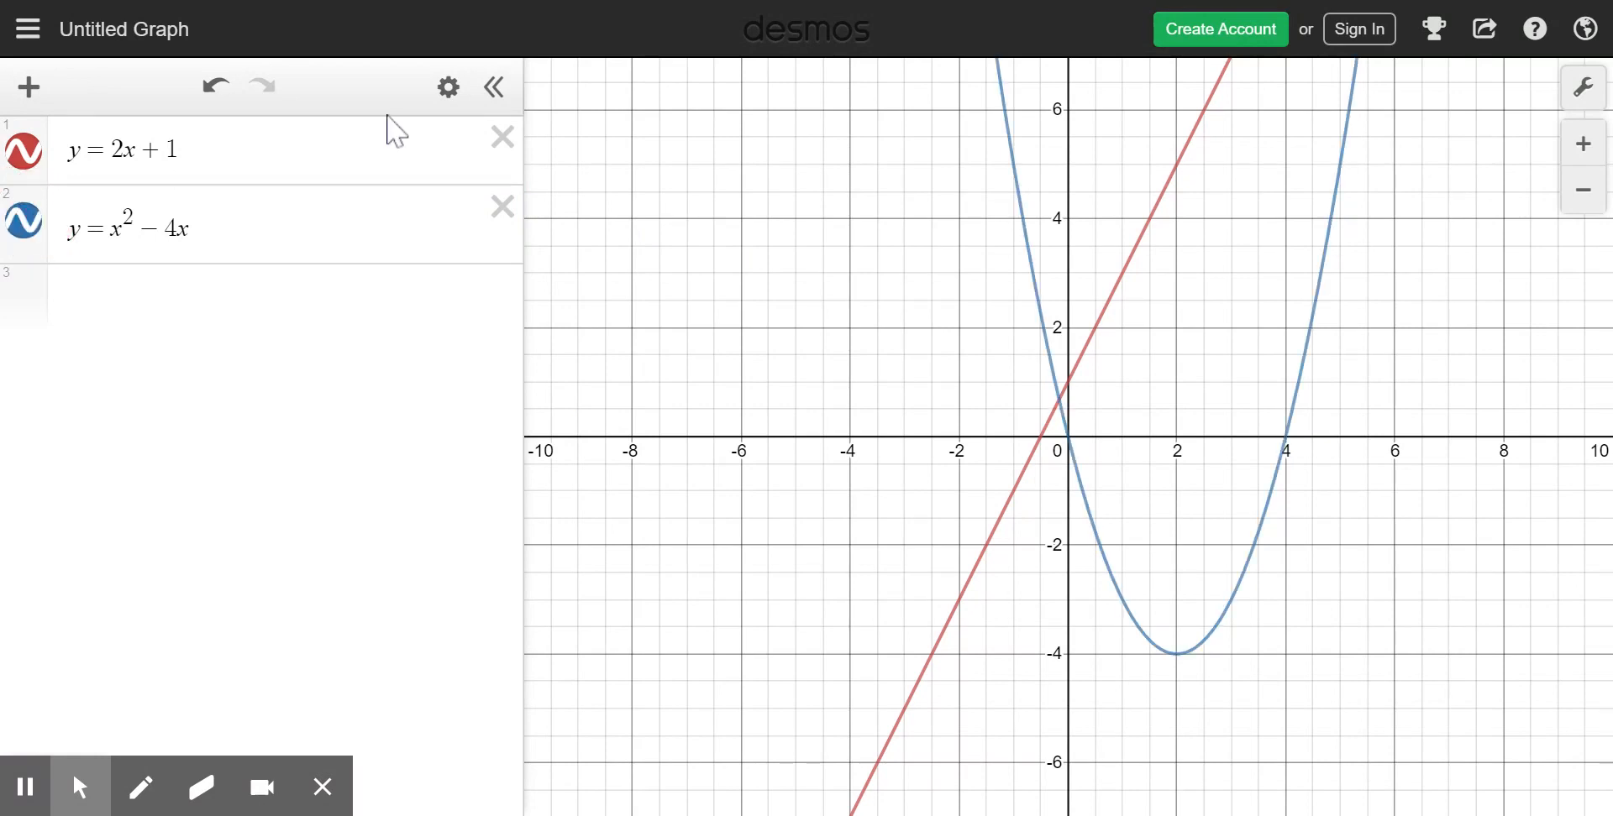
- Try green, black, orange, red and purple as the colour of the parabola
left_click(448, 87)
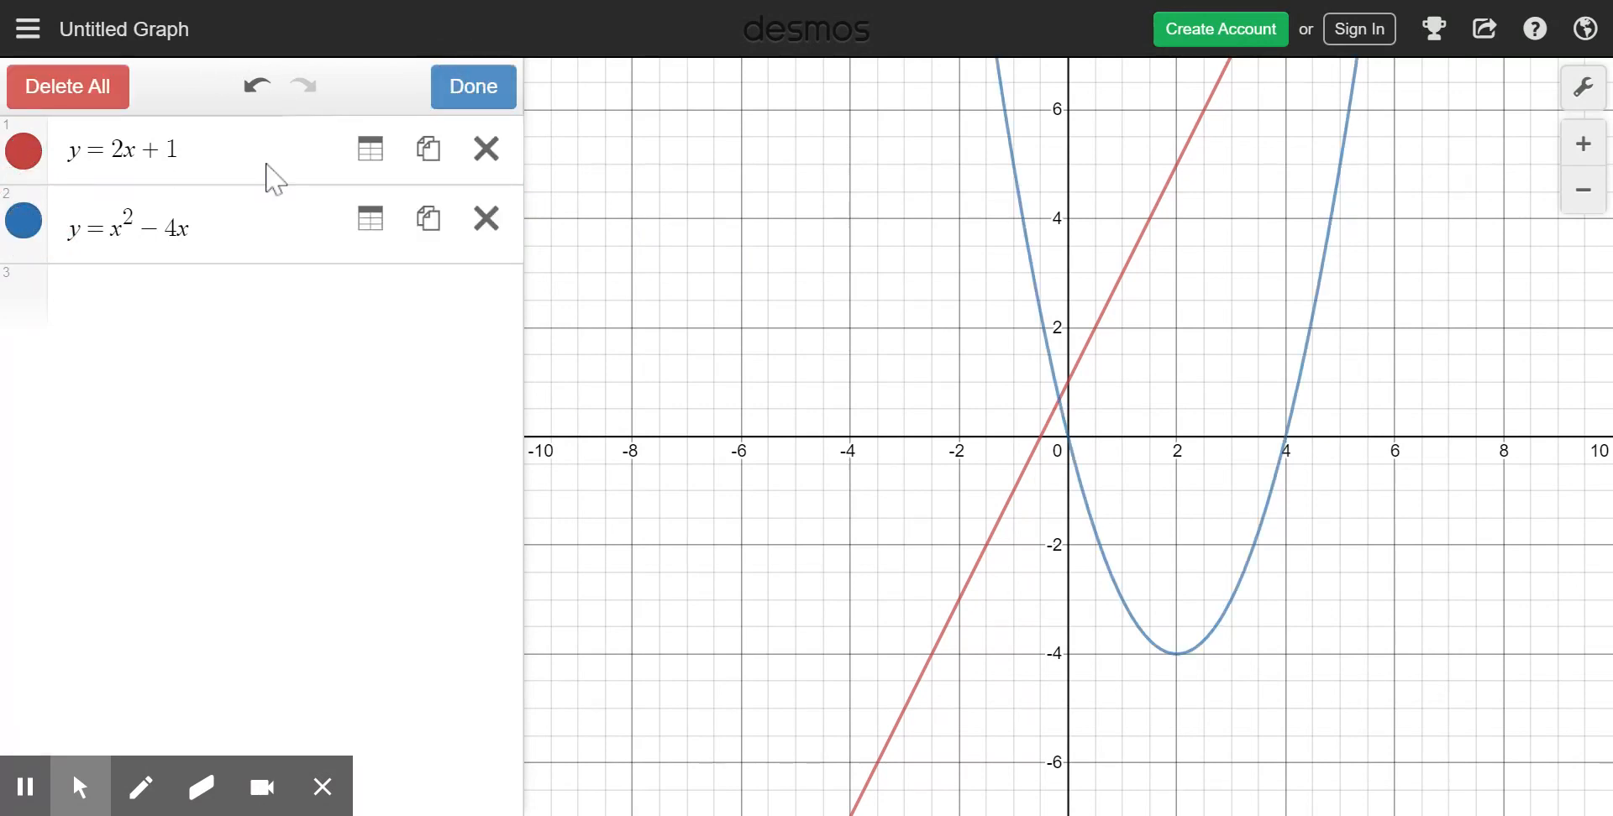
left_click(23, 235)
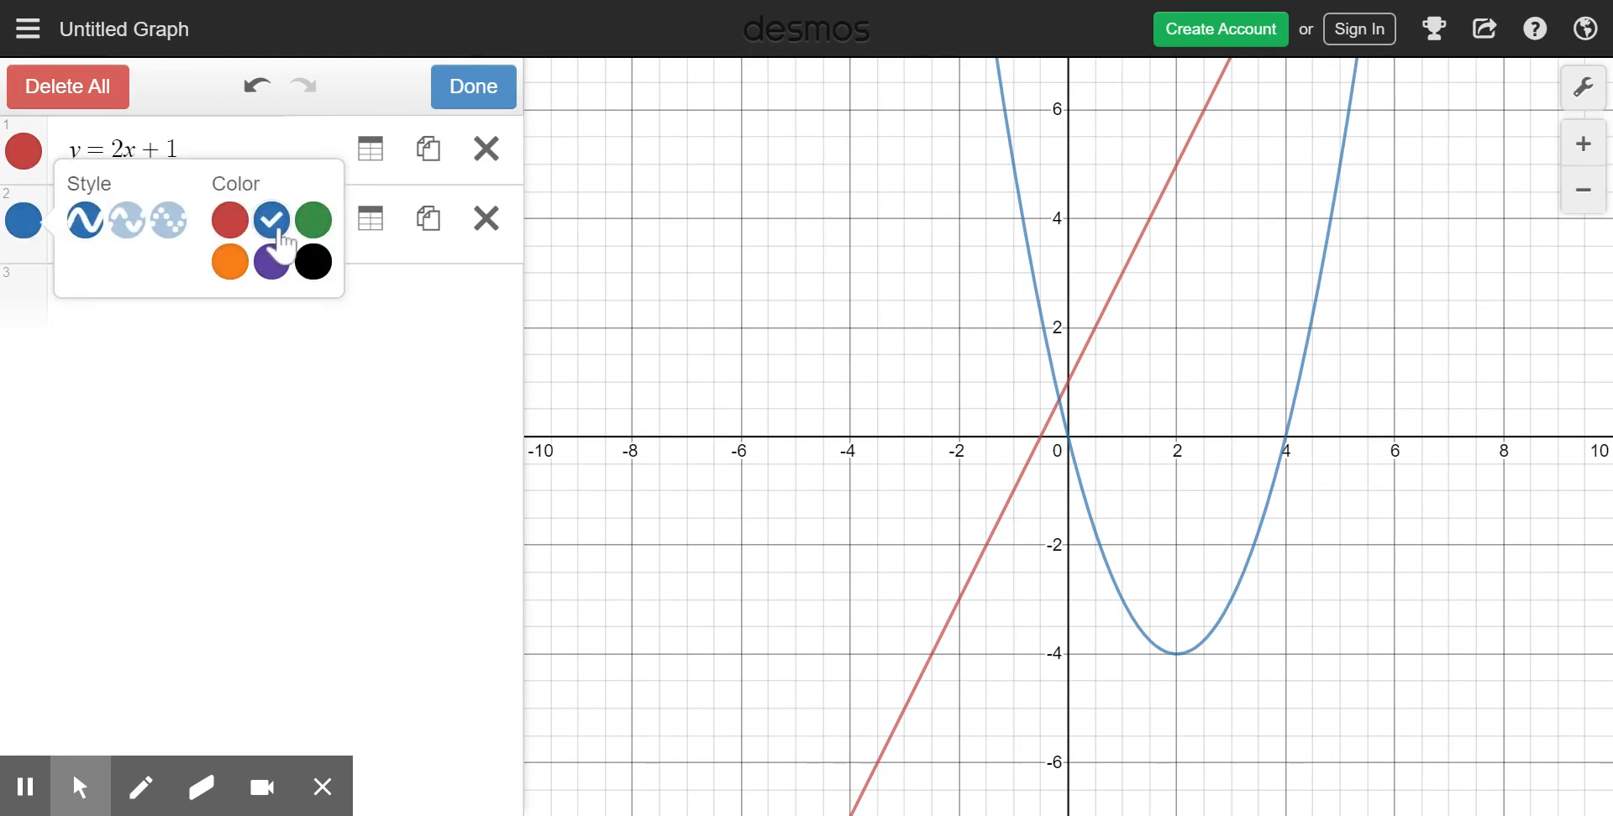
left_click(317, 232)
left_click(312, 261)
left_click(229, 261)
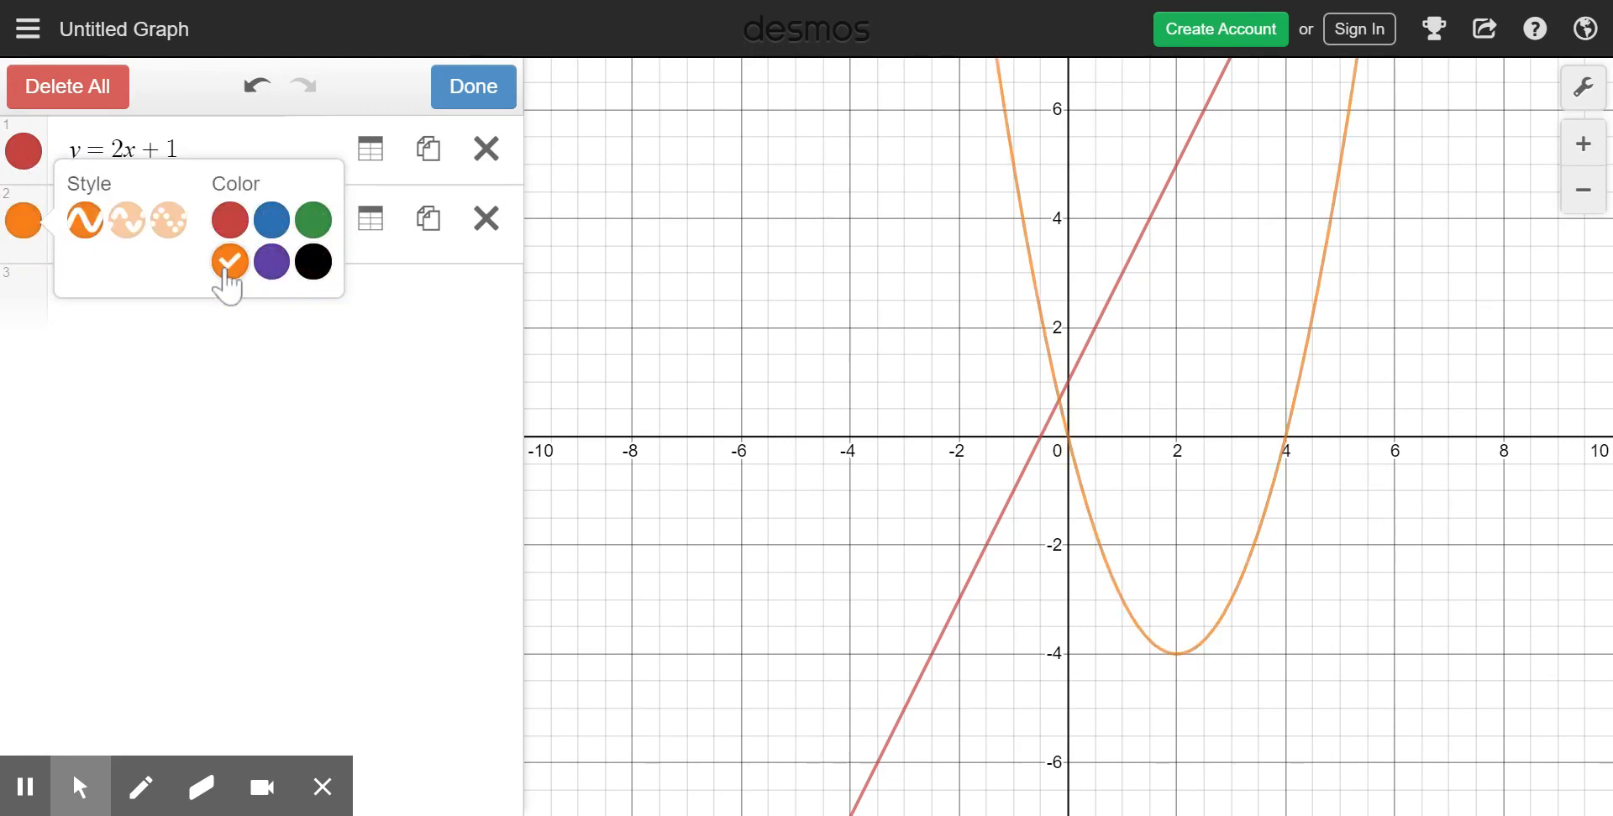
left_click(238, 225)
left_click(272, 261)
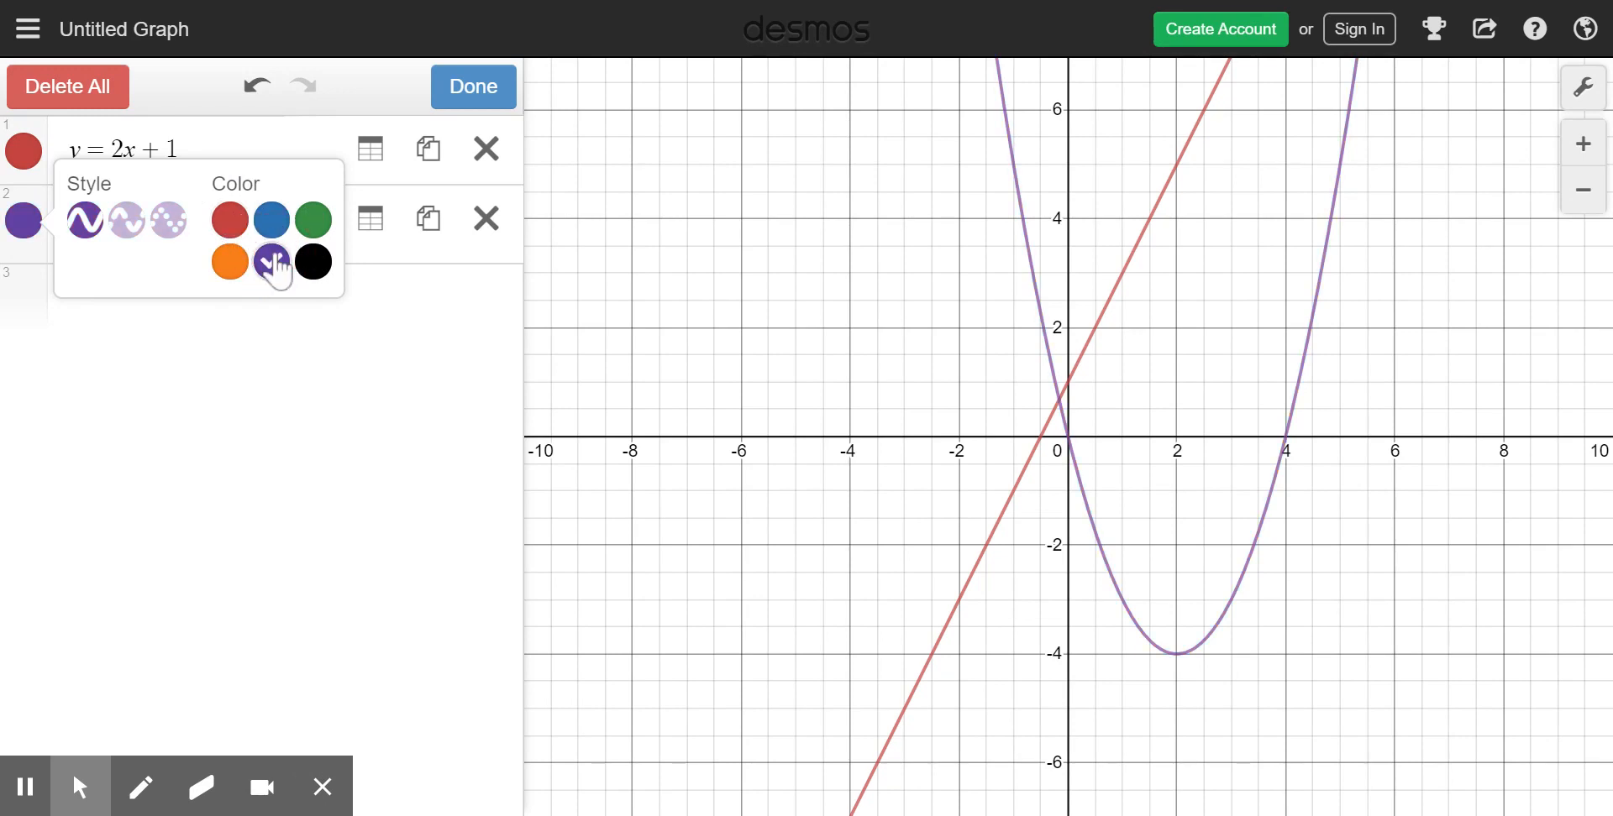
- Try the dashed and dotted styles on the parabola, and restore its solid line in blue
left_click(129, 221)
left_click(168, 222)
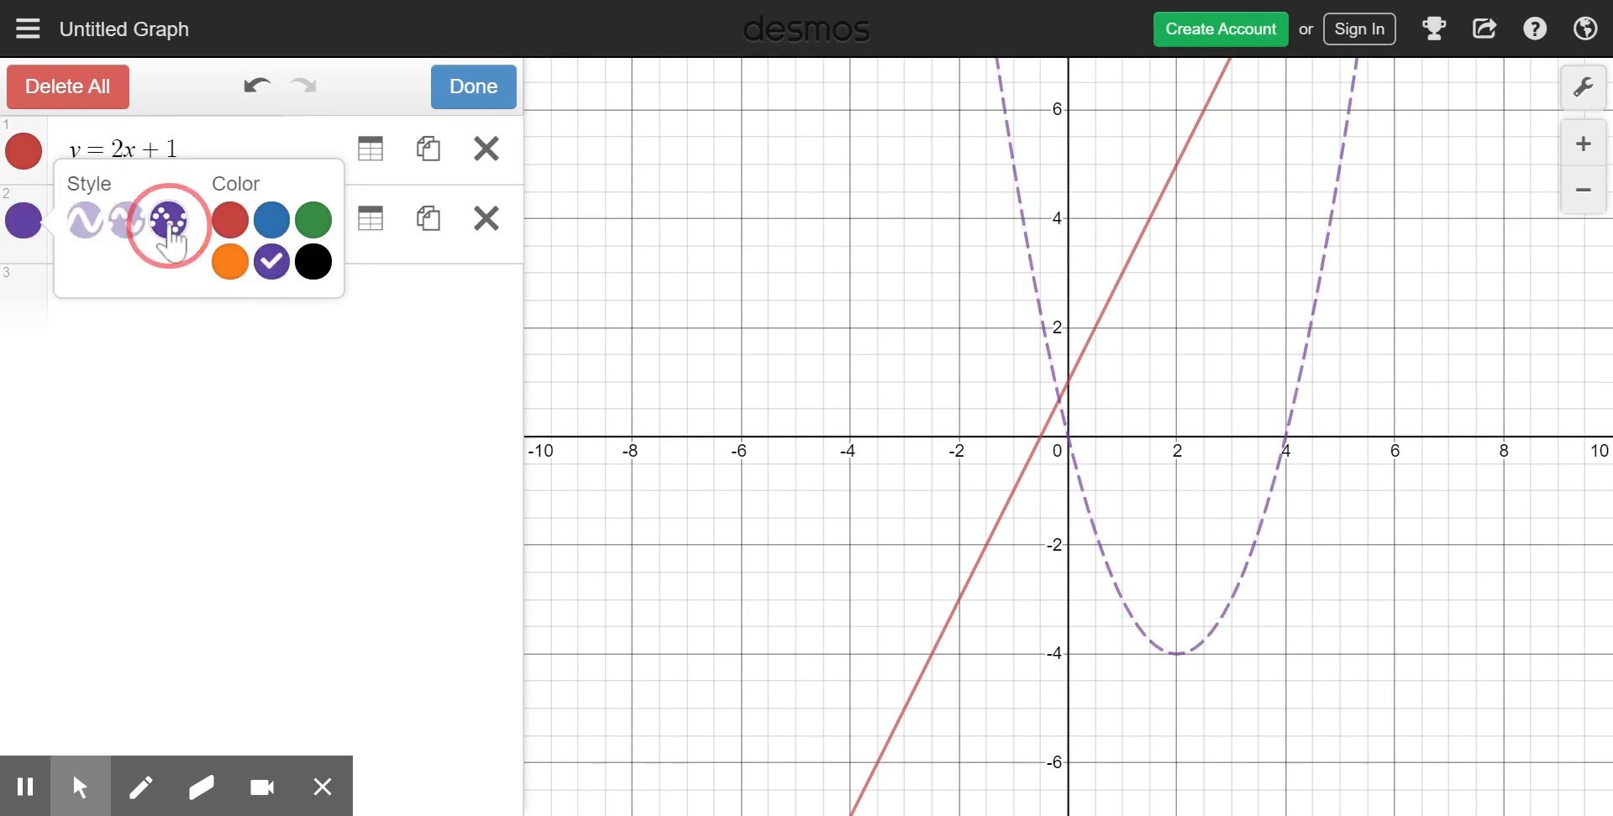
left_click(126, 222)
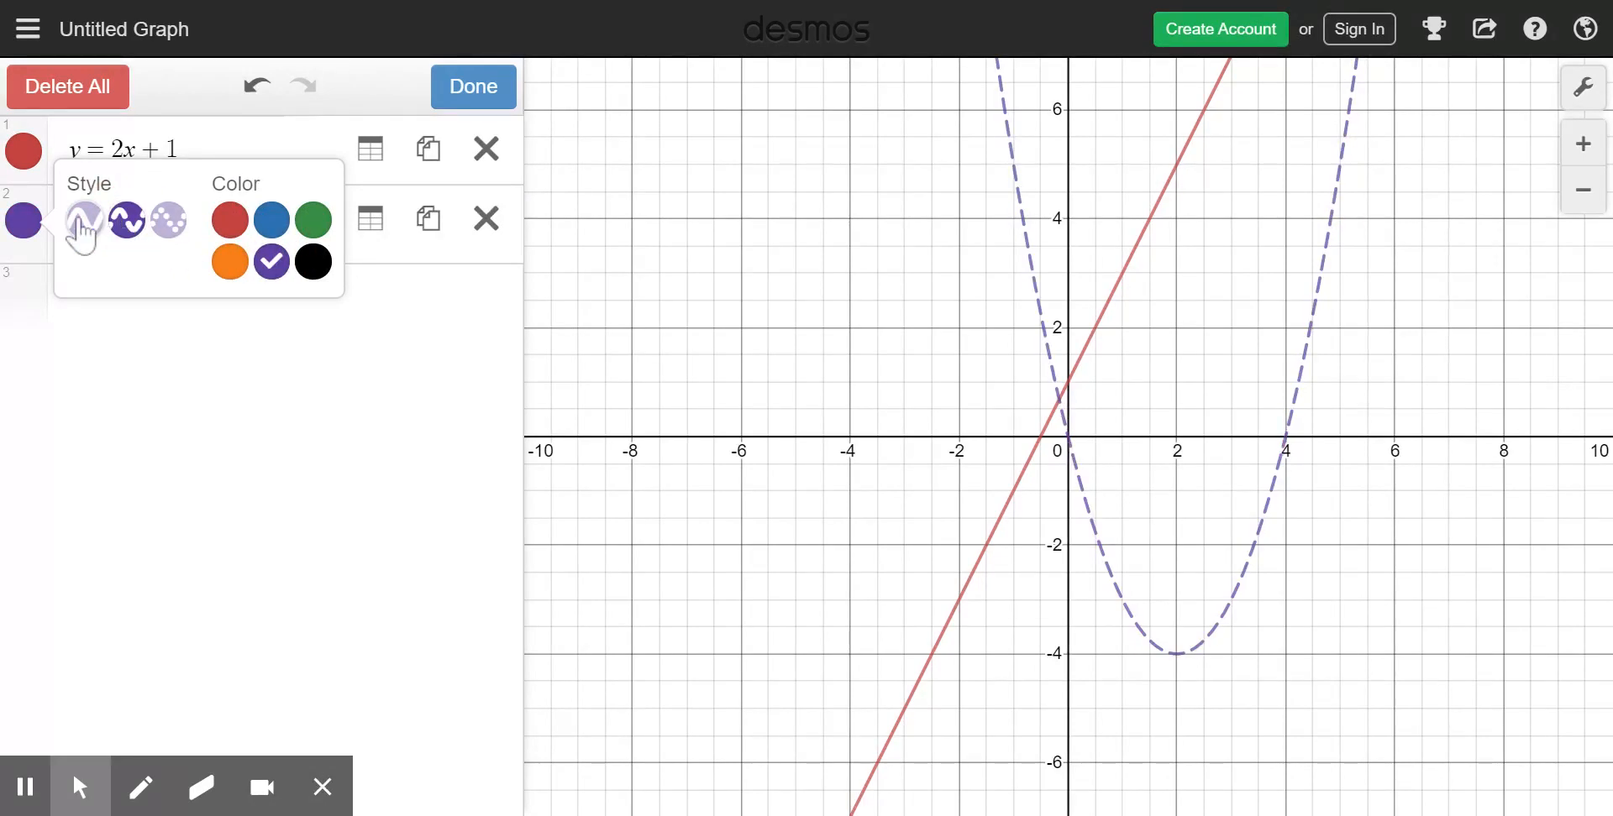
left_click(84, 221)
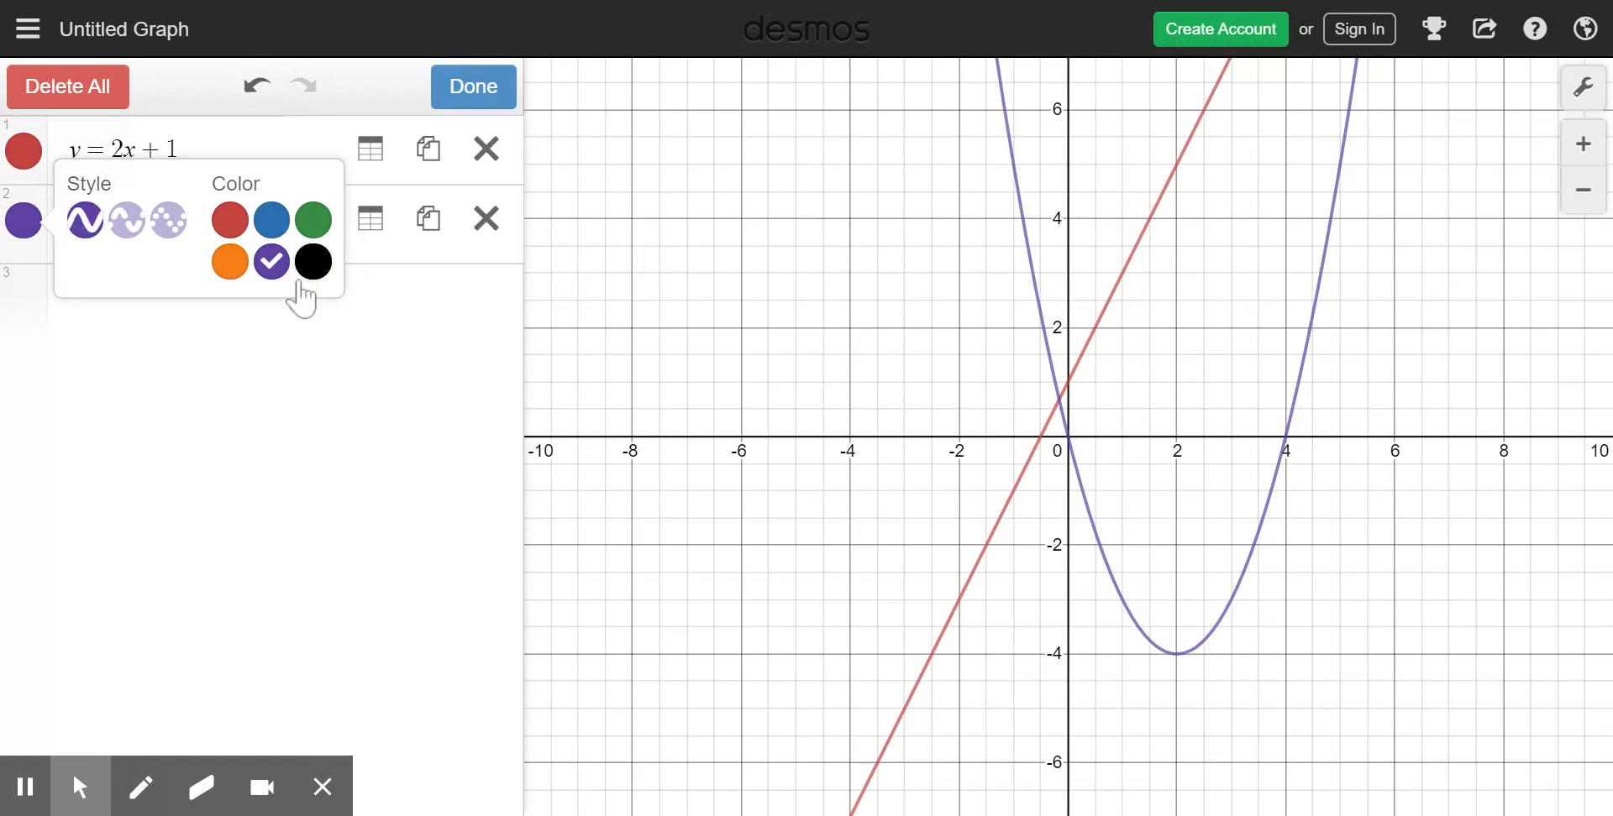
left_click(272, 220)
left_click(472, 85)
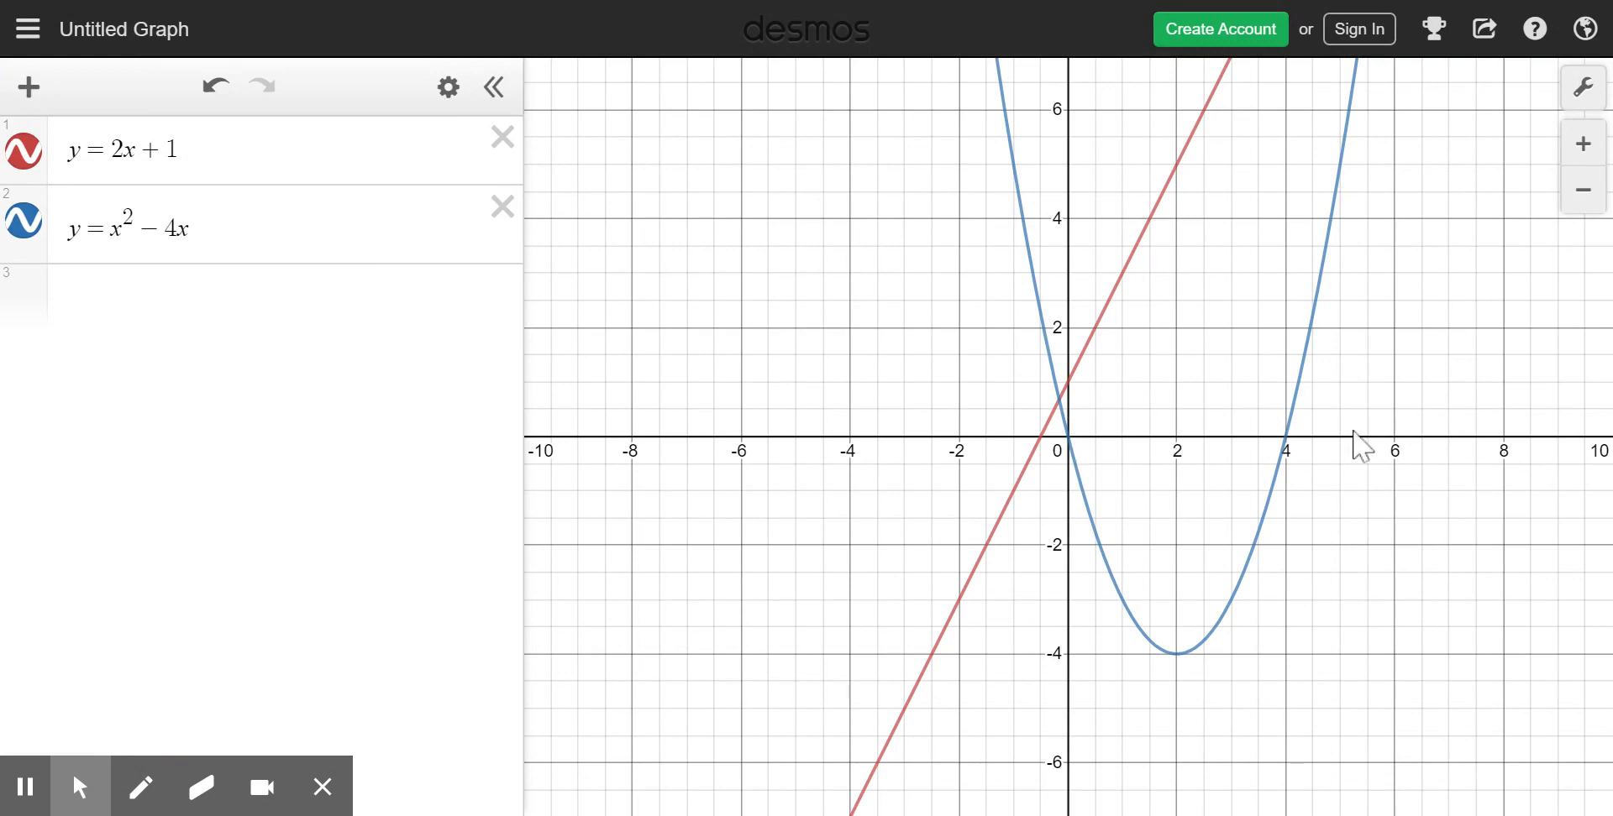
- Show the coordinates of the parabola's two x-intercepts and of its intersection with the line y = 2x + 1
left_click(1282, 441)
left_click(1286, 437)
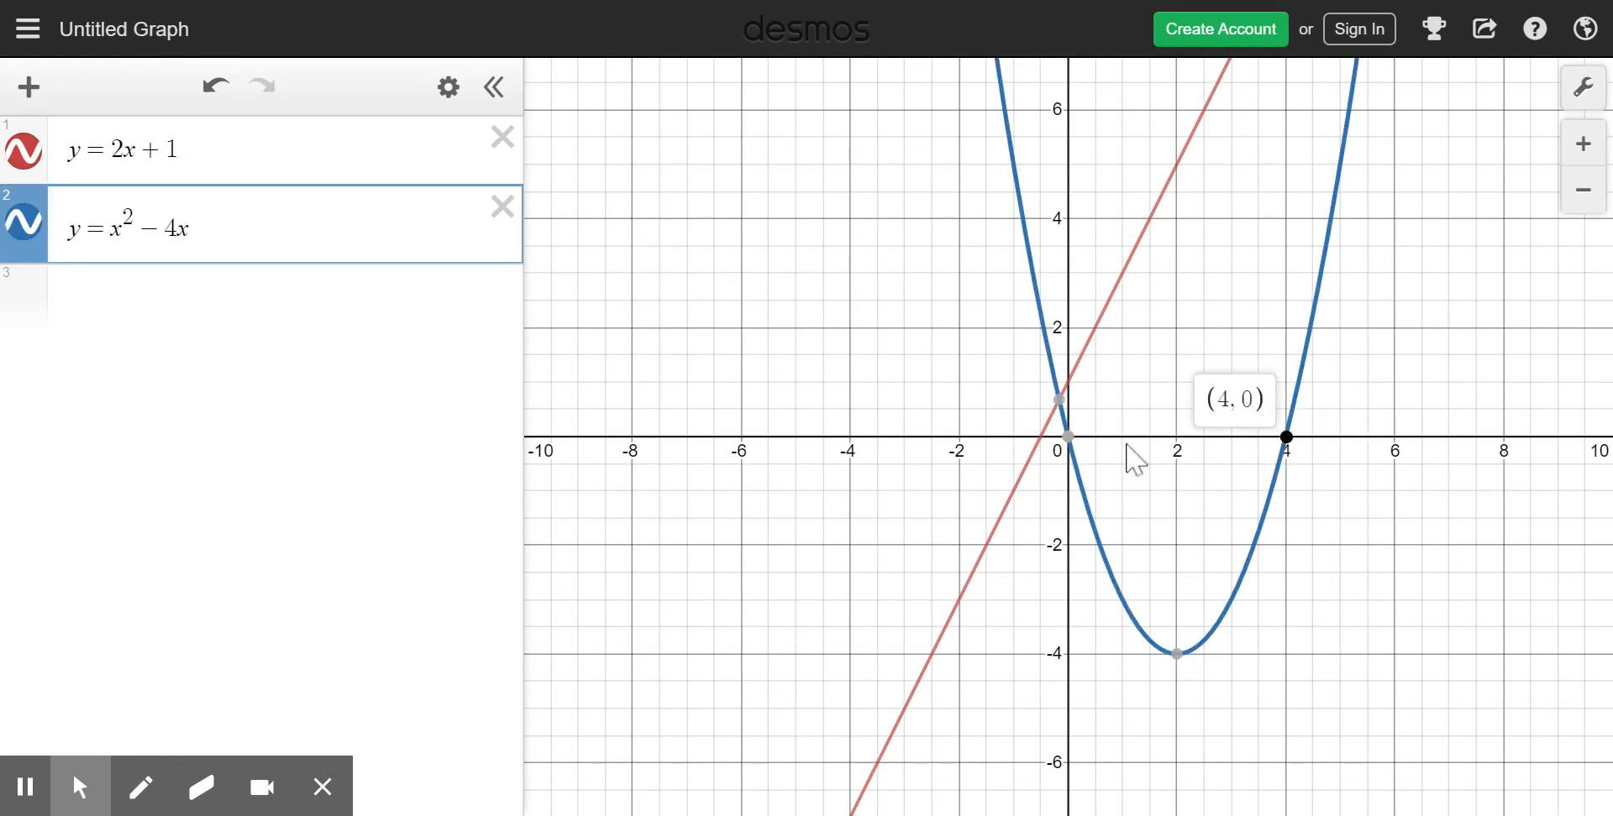
left_click(1068, 438)
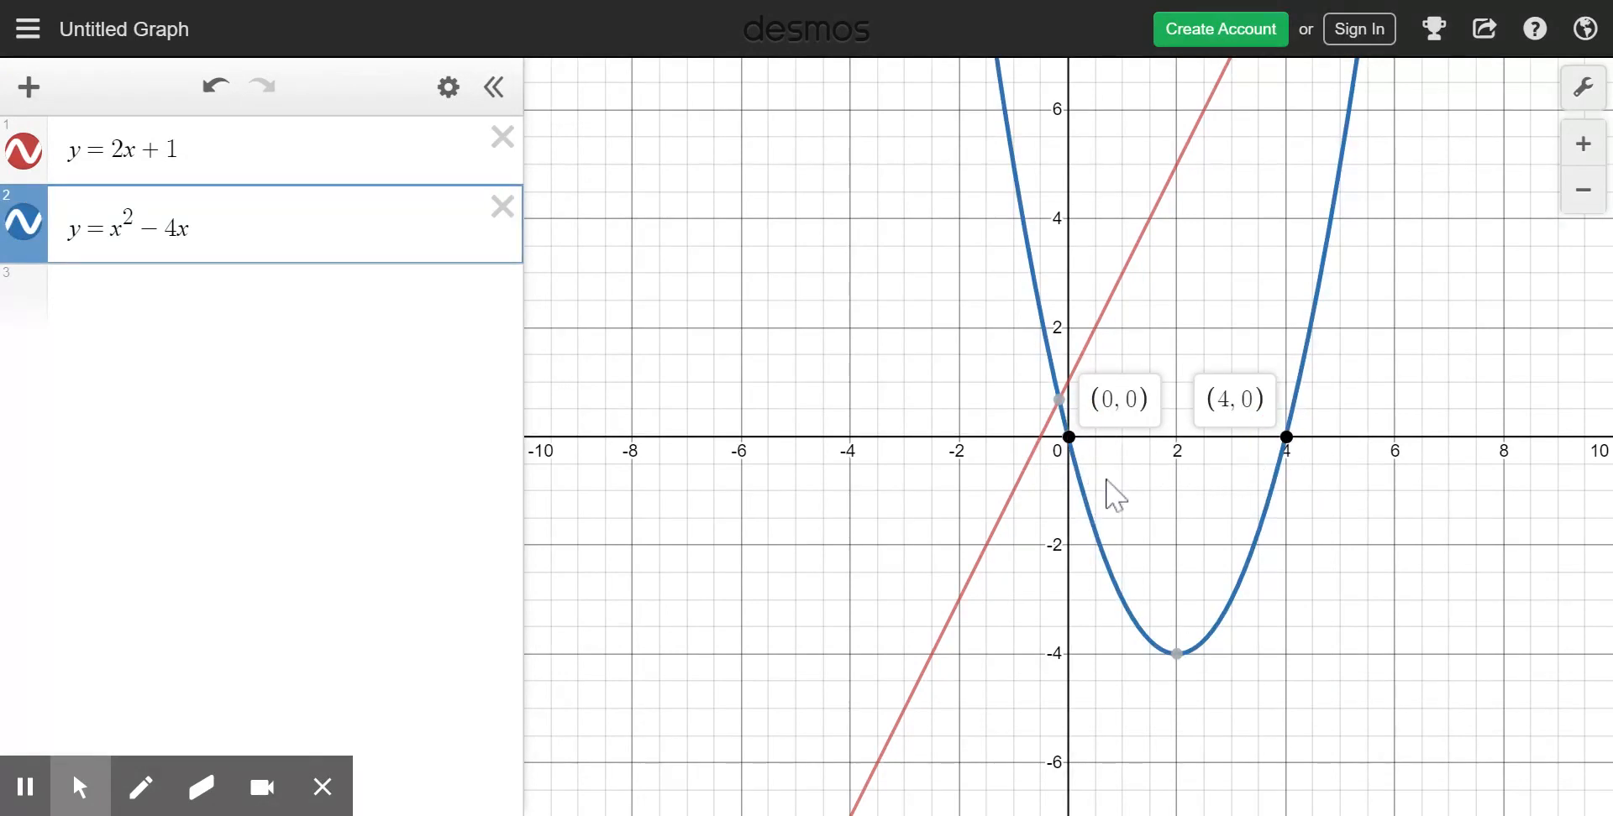
left_click(1060, 401)
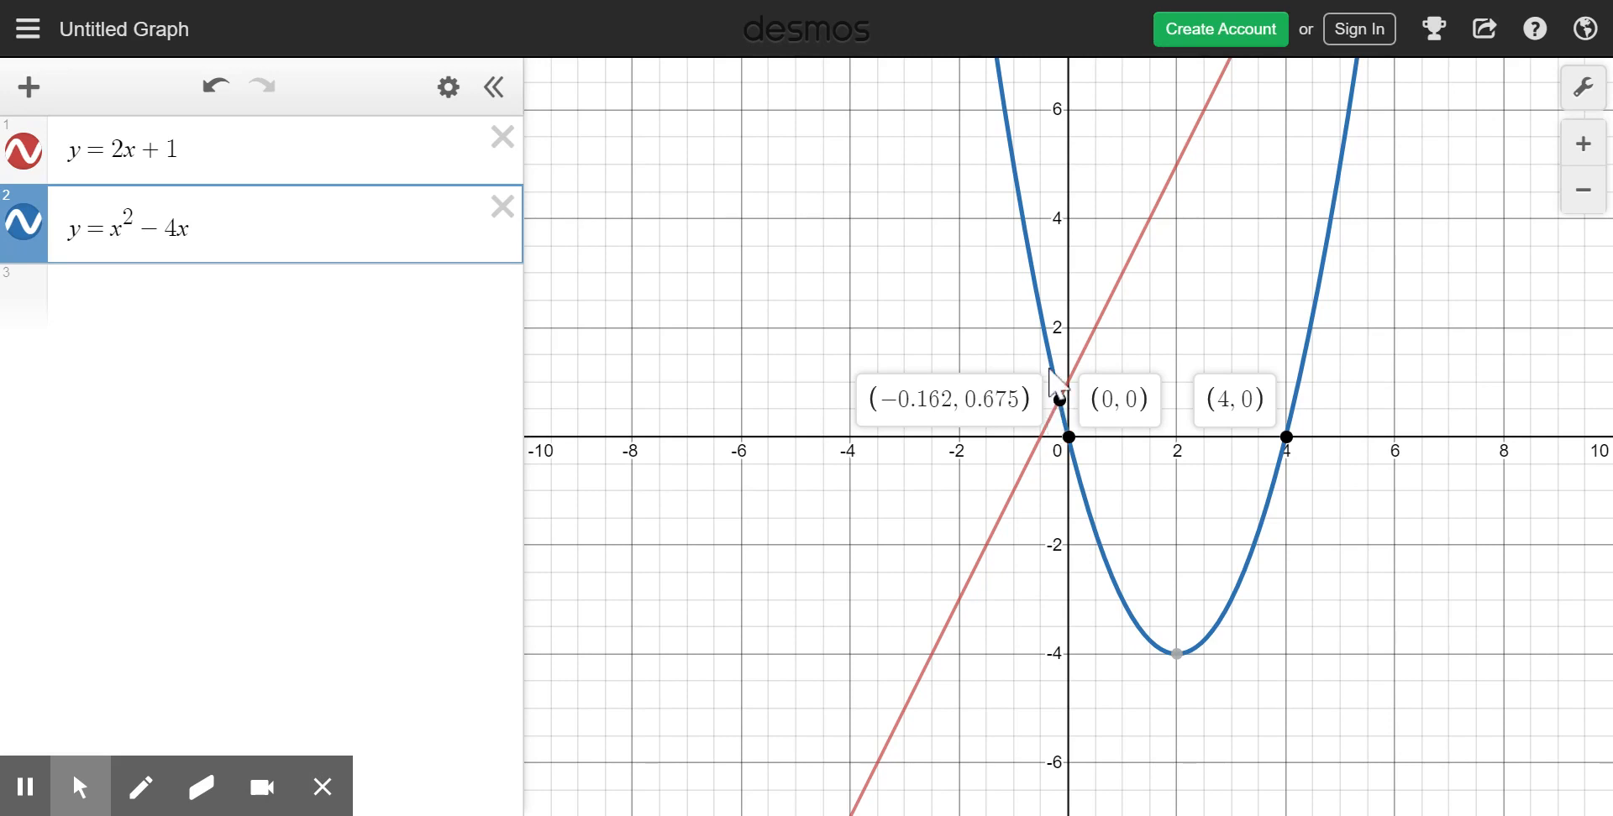
- Graph the horizontal line y = −2 and label its y-intercept and its intersections with the slanted line and the parabola
left_click(354, 325)
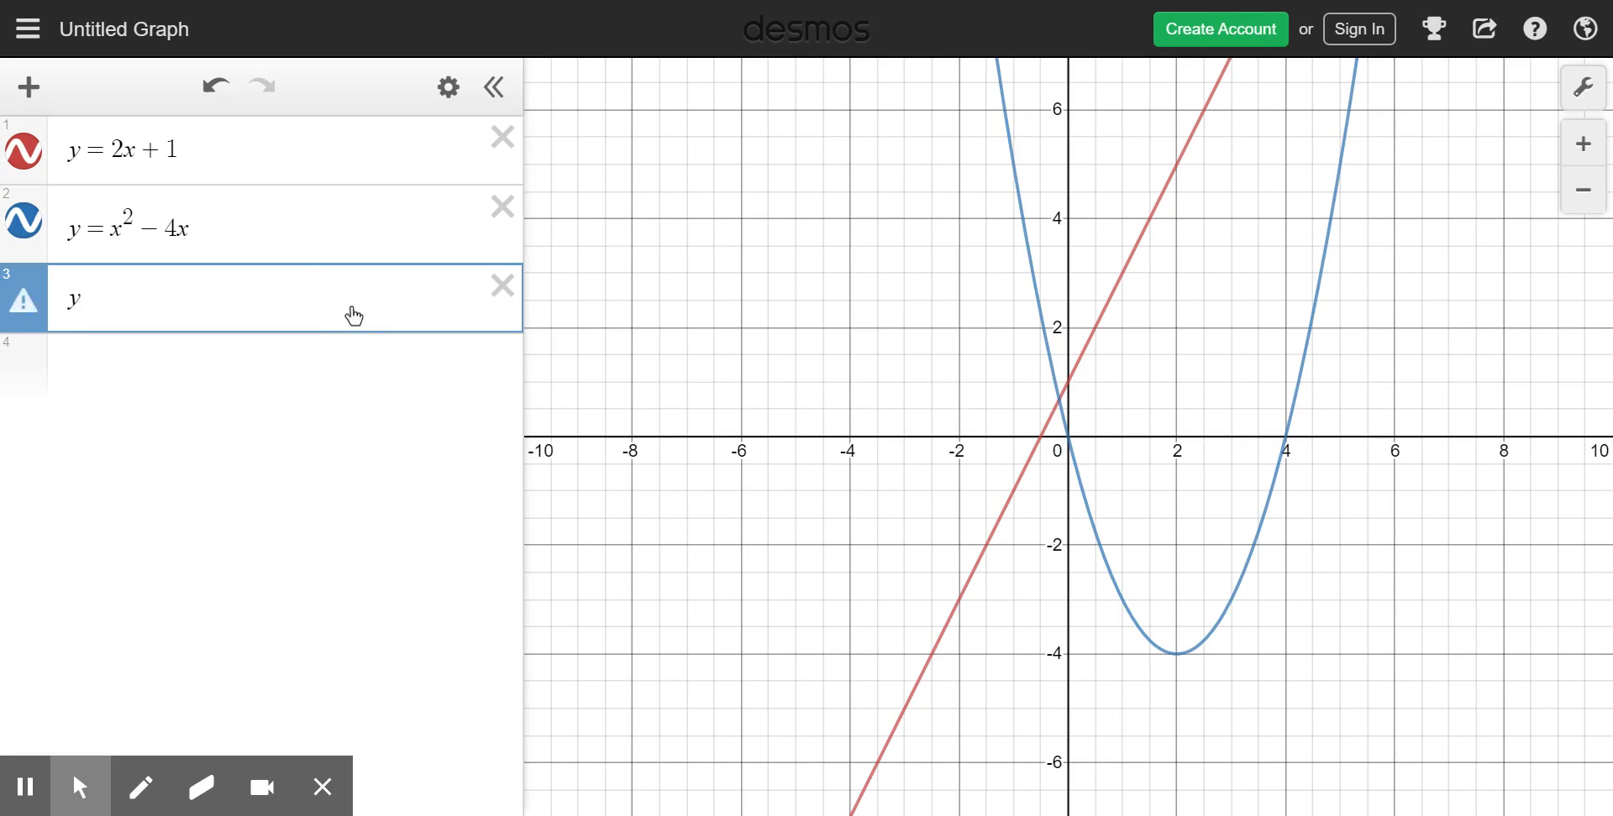
type("y=-2")
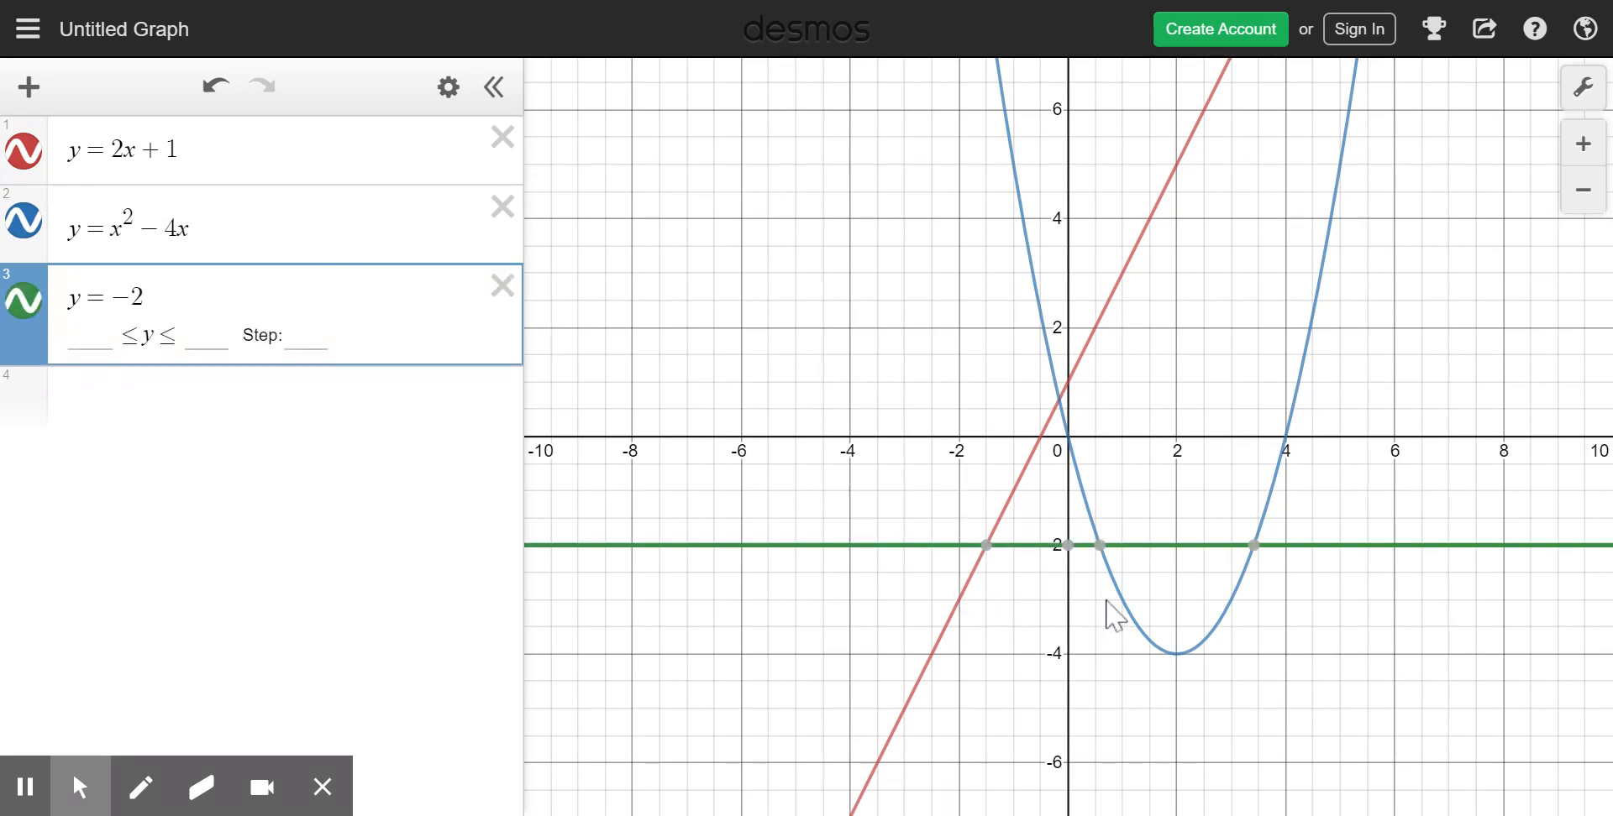
left_click(1068, 548)
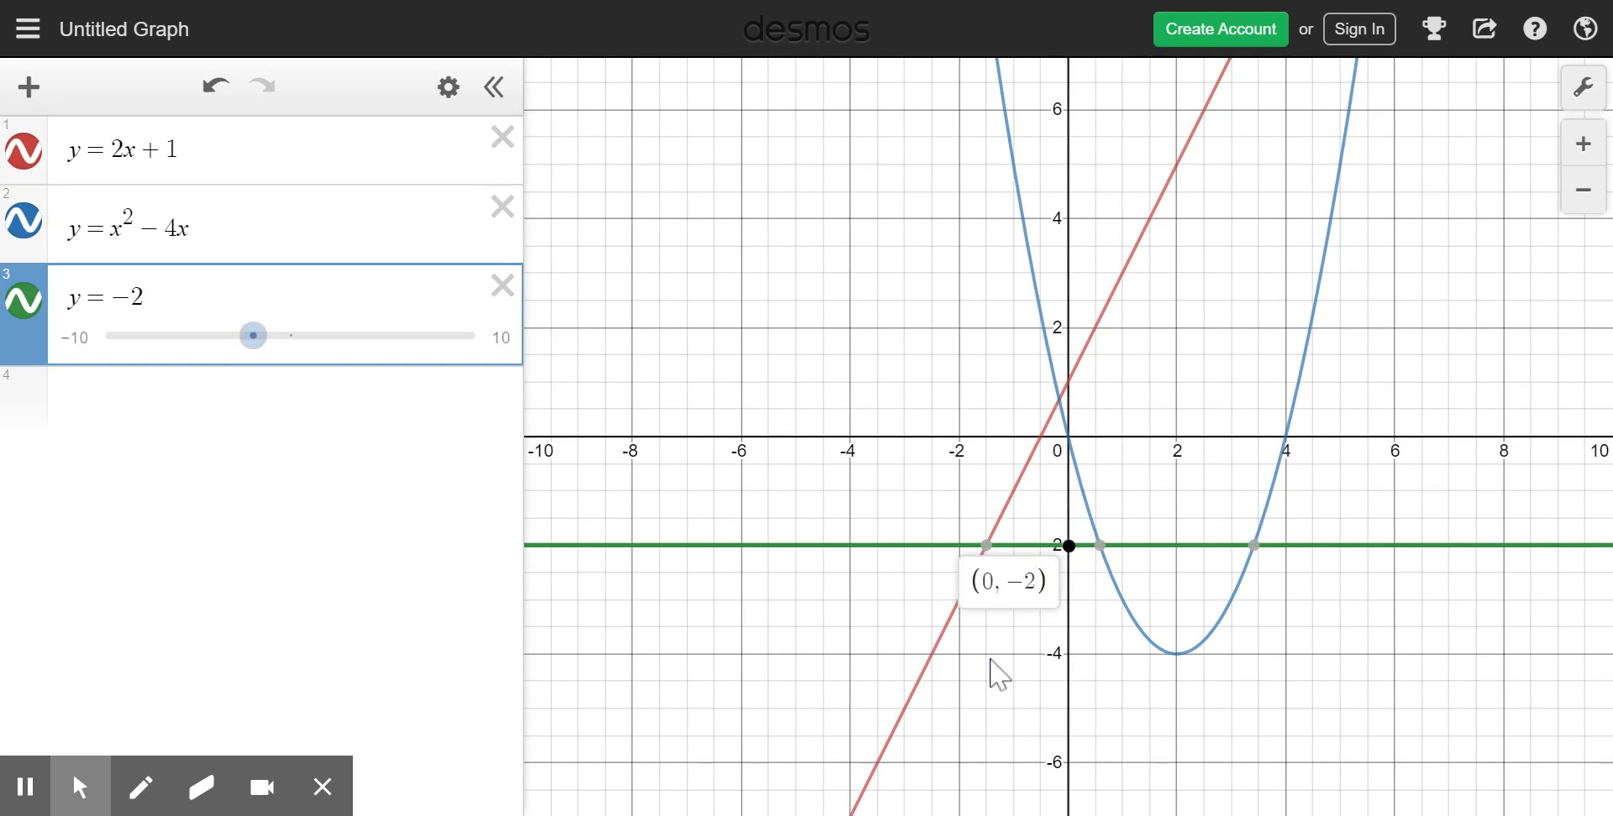
left_click(987, 546)
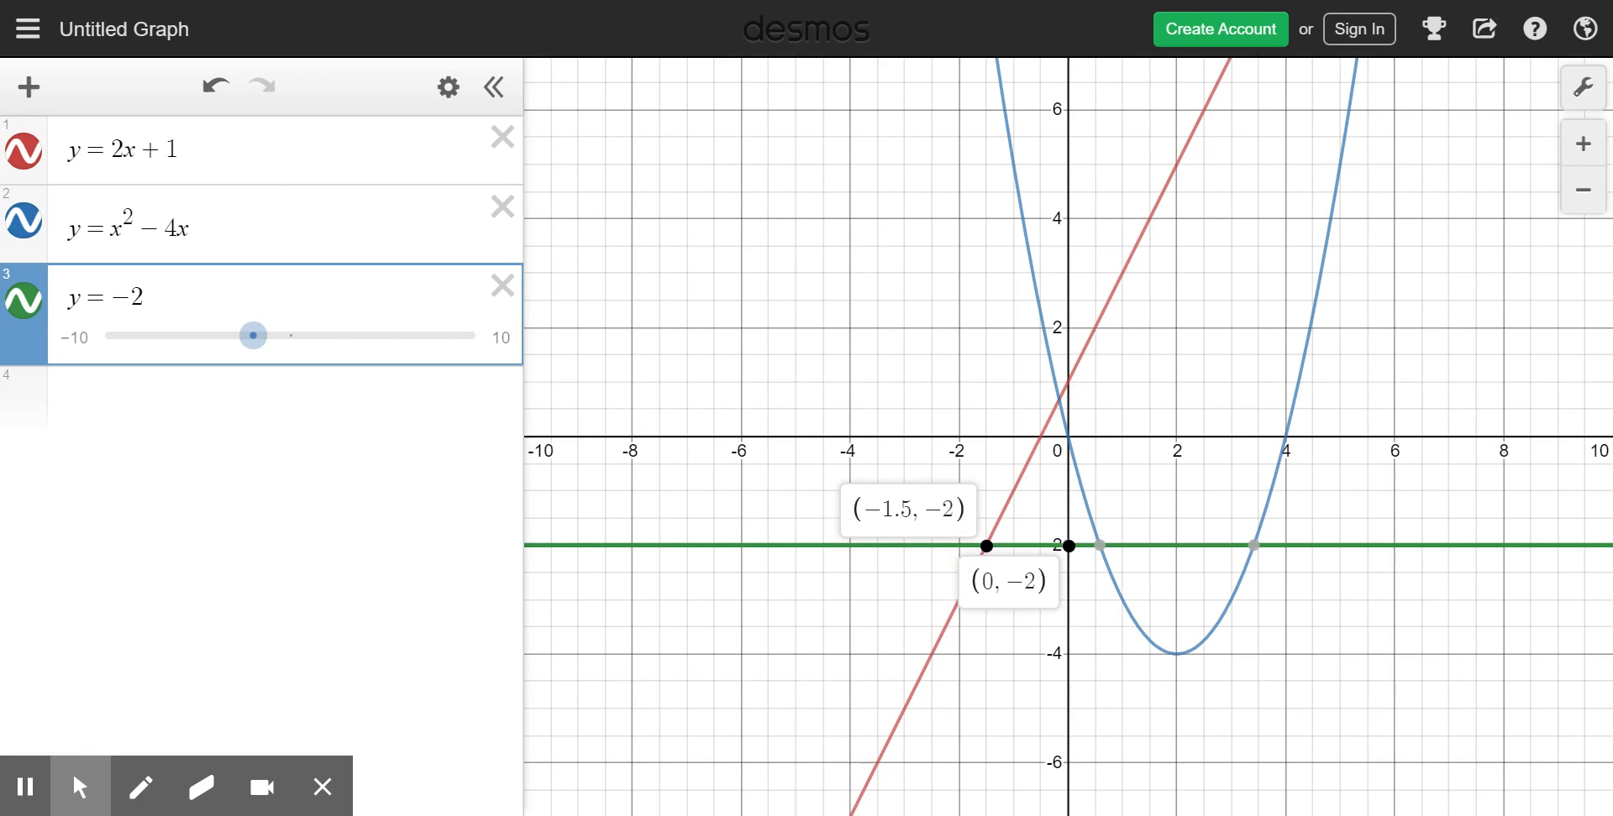
left_click(1099, 546)
left_click(1254, 546)
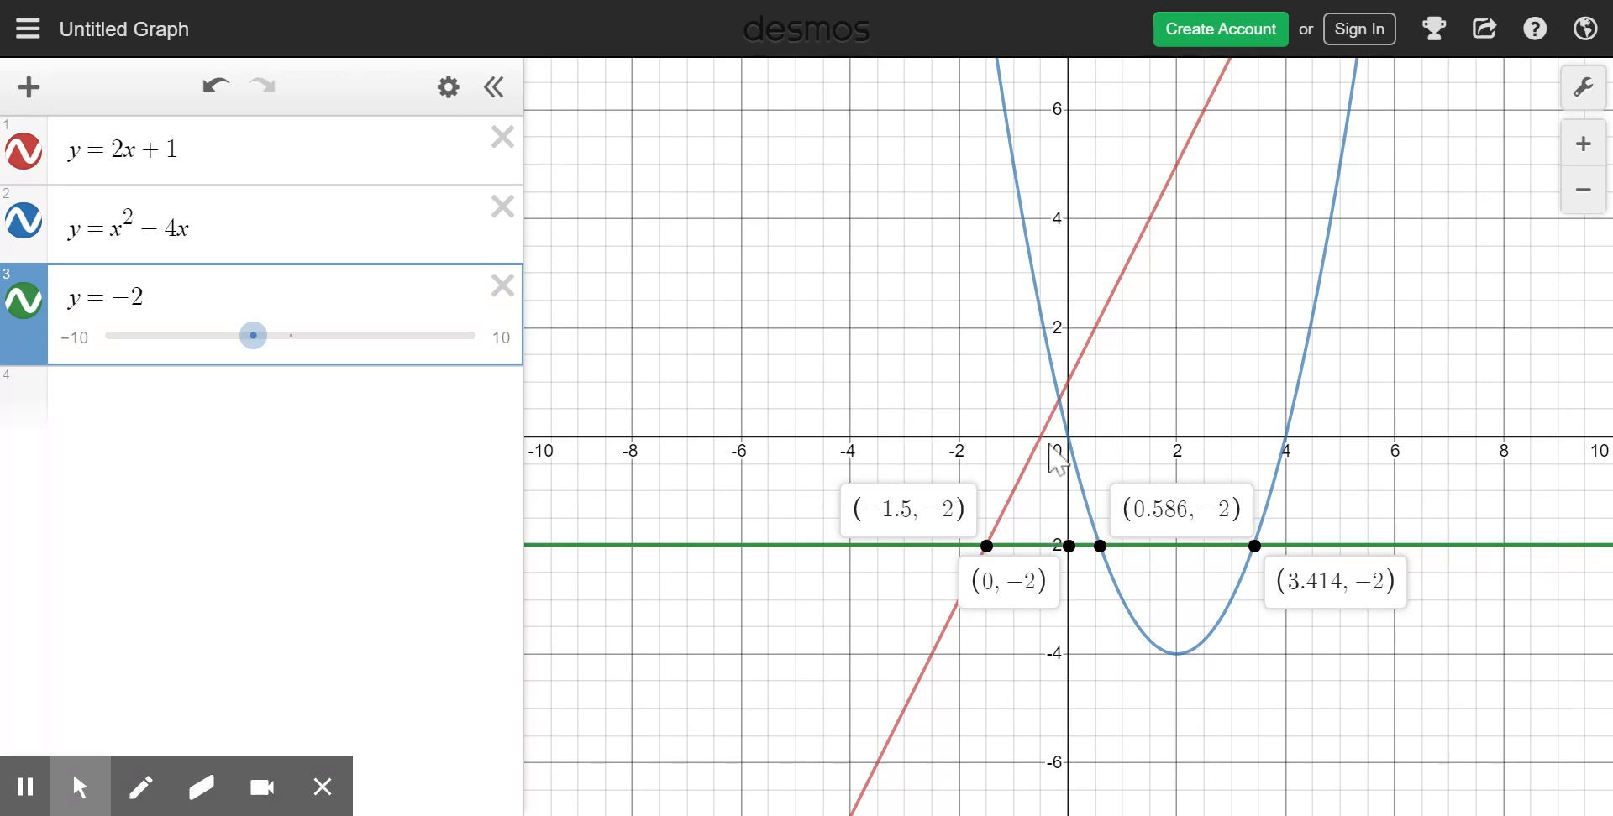
- Label the parabola's upper intersection with the slanted line and its two x-intercepts alongside the existing point labels
left_click(1059, 401)
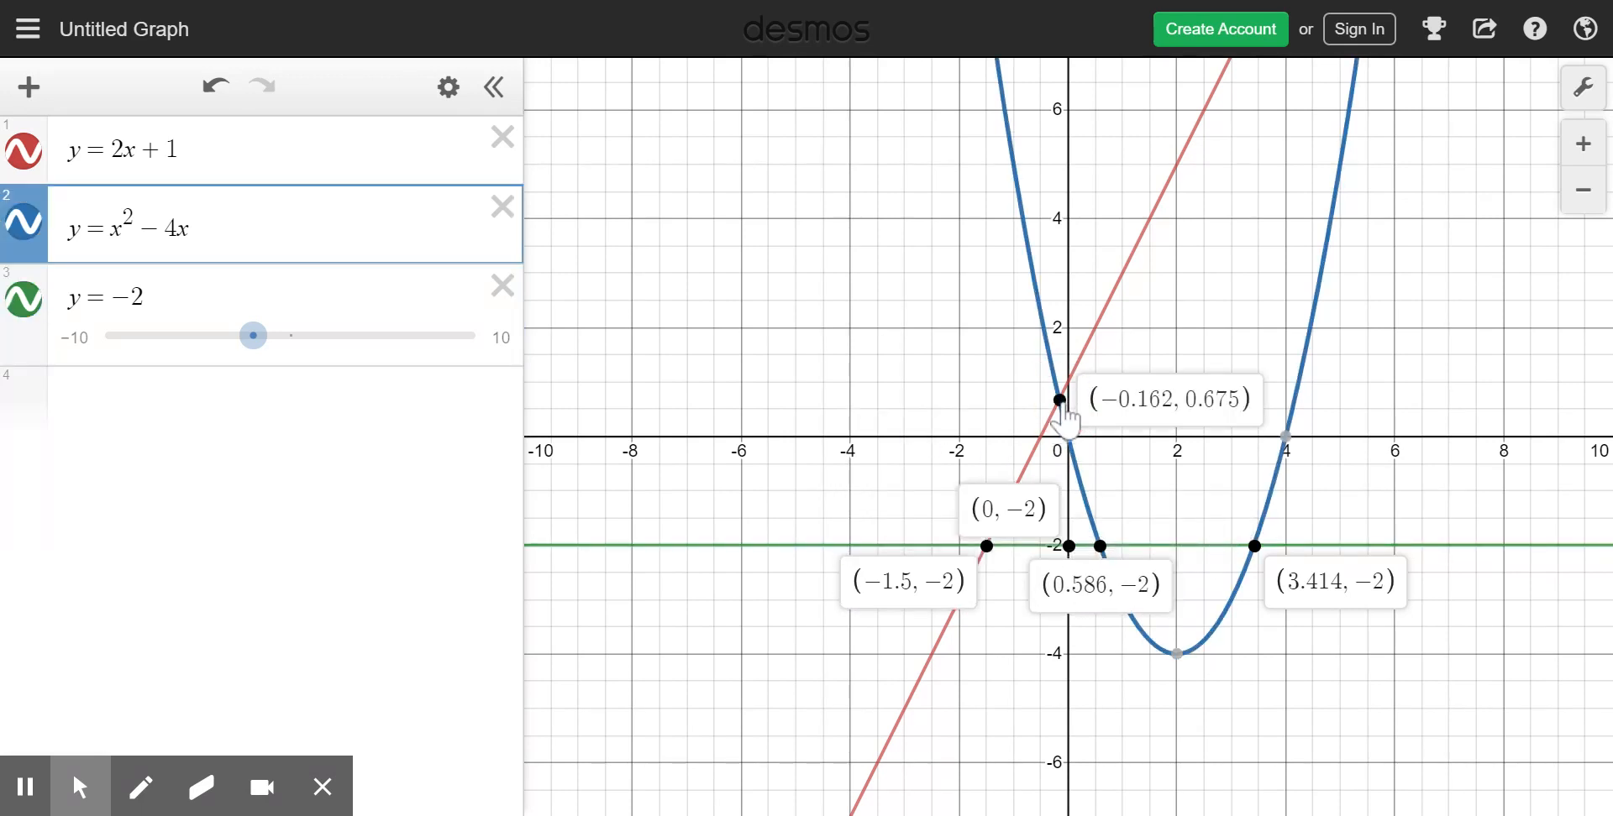
mouse_move(1070, 444)
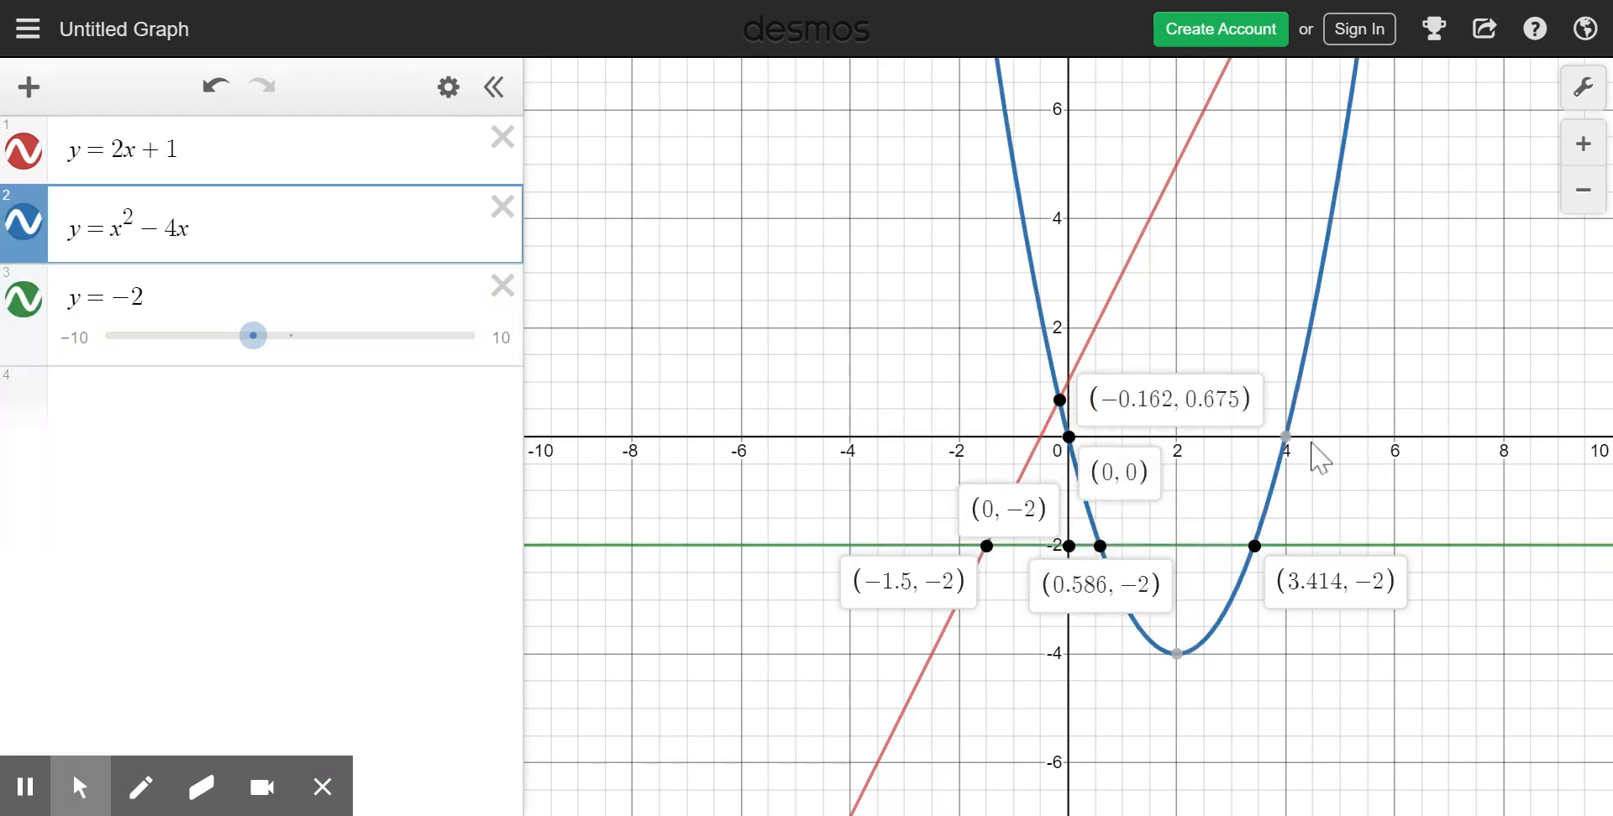
left_click(1285, 437)
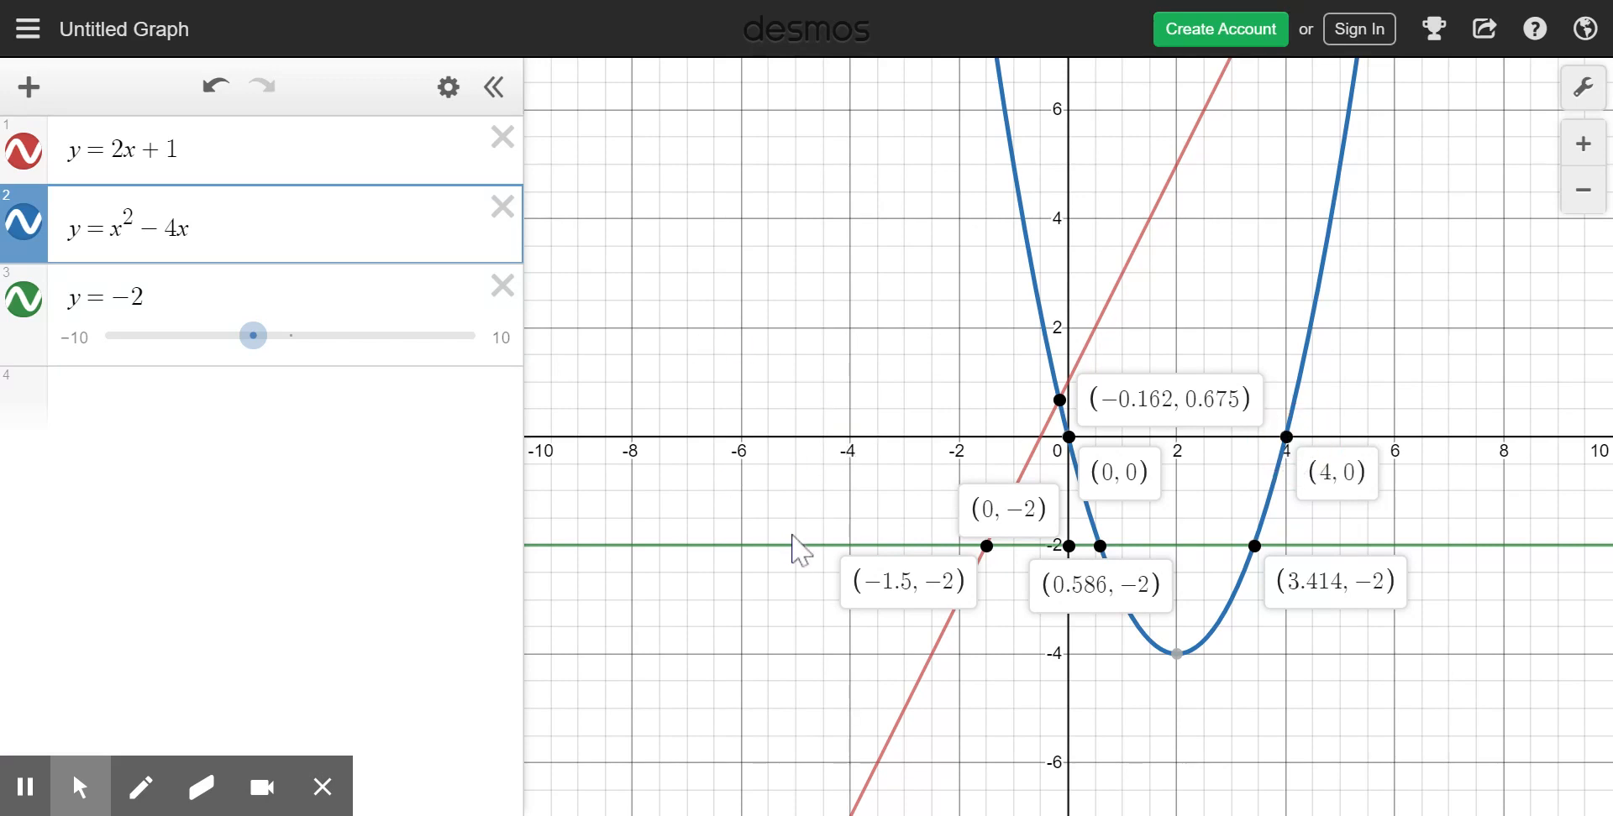
- Delete all three equations and graph x² + 20 in their place
left_click(502, 288)
left_click(502, 207)
left_click(503, 137)
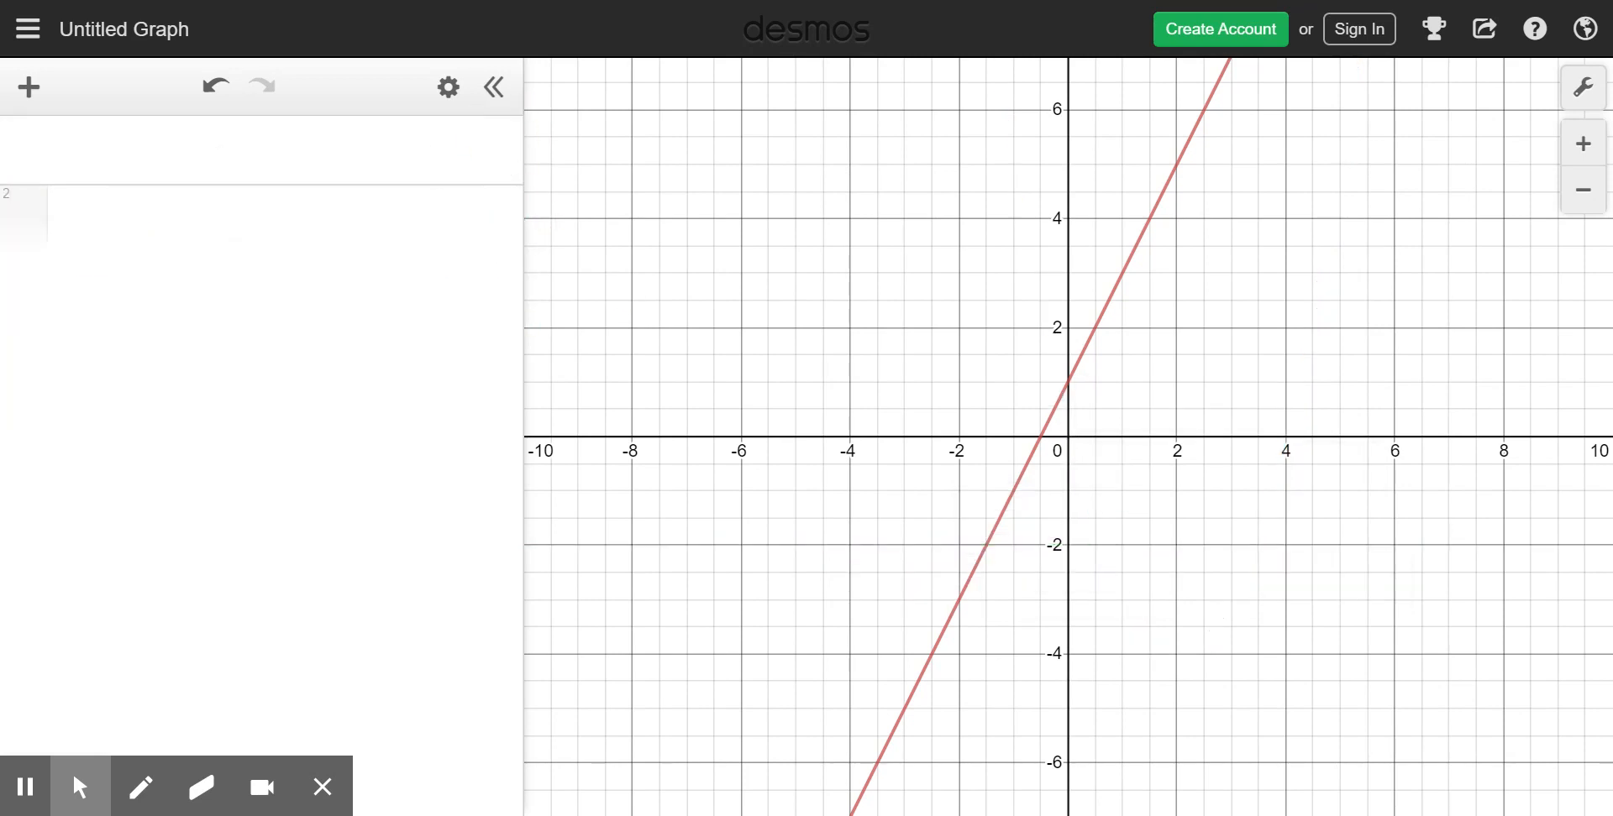
type("x^2")
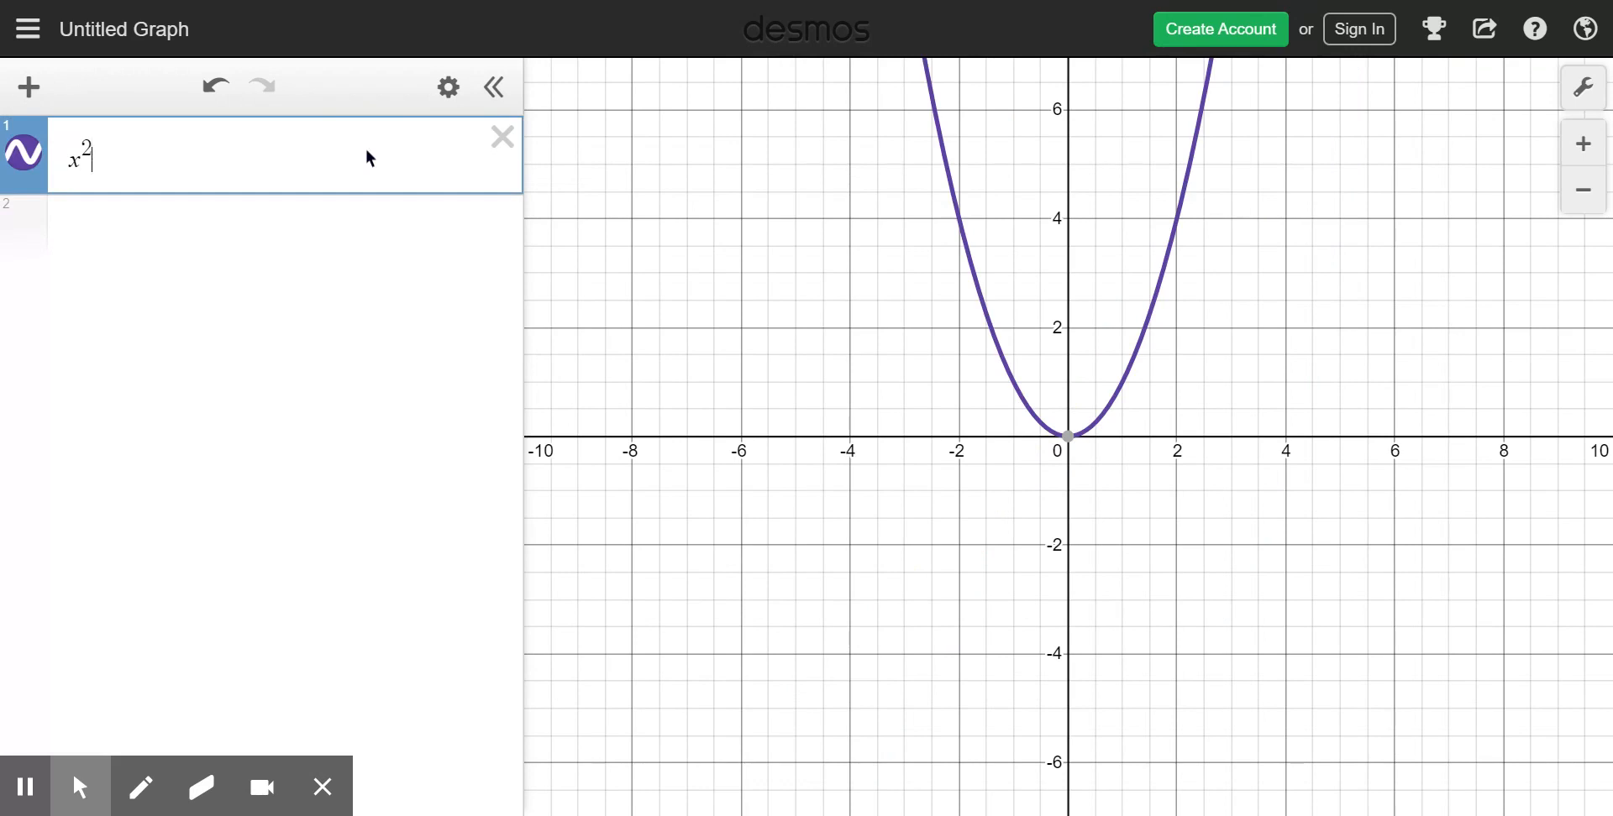
type("+20")
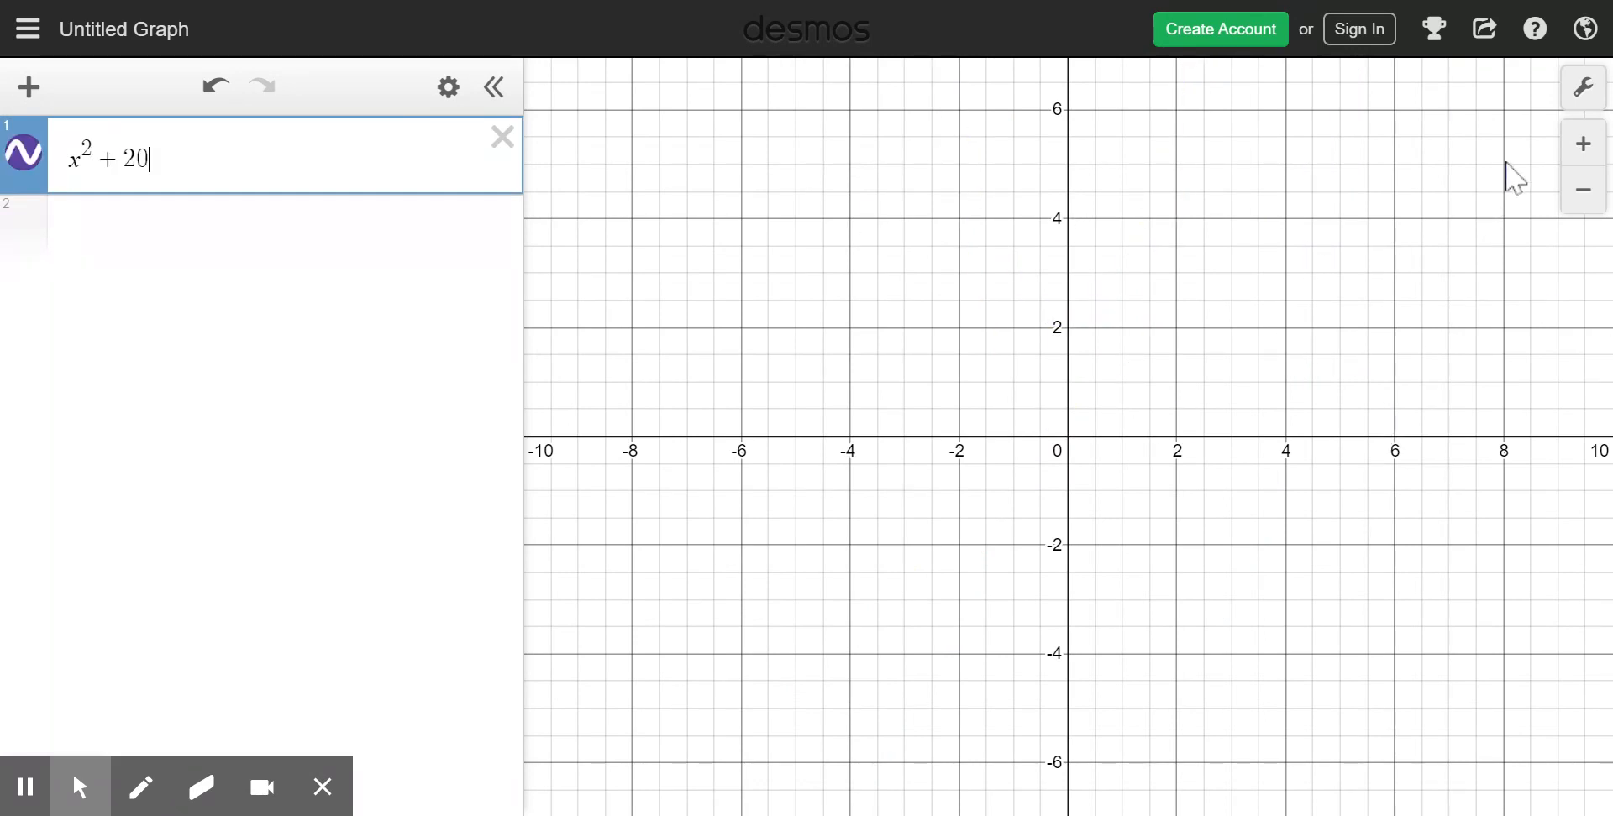
- Set the graph's y-axis range from −10 to 10
left_click(1581, 88)
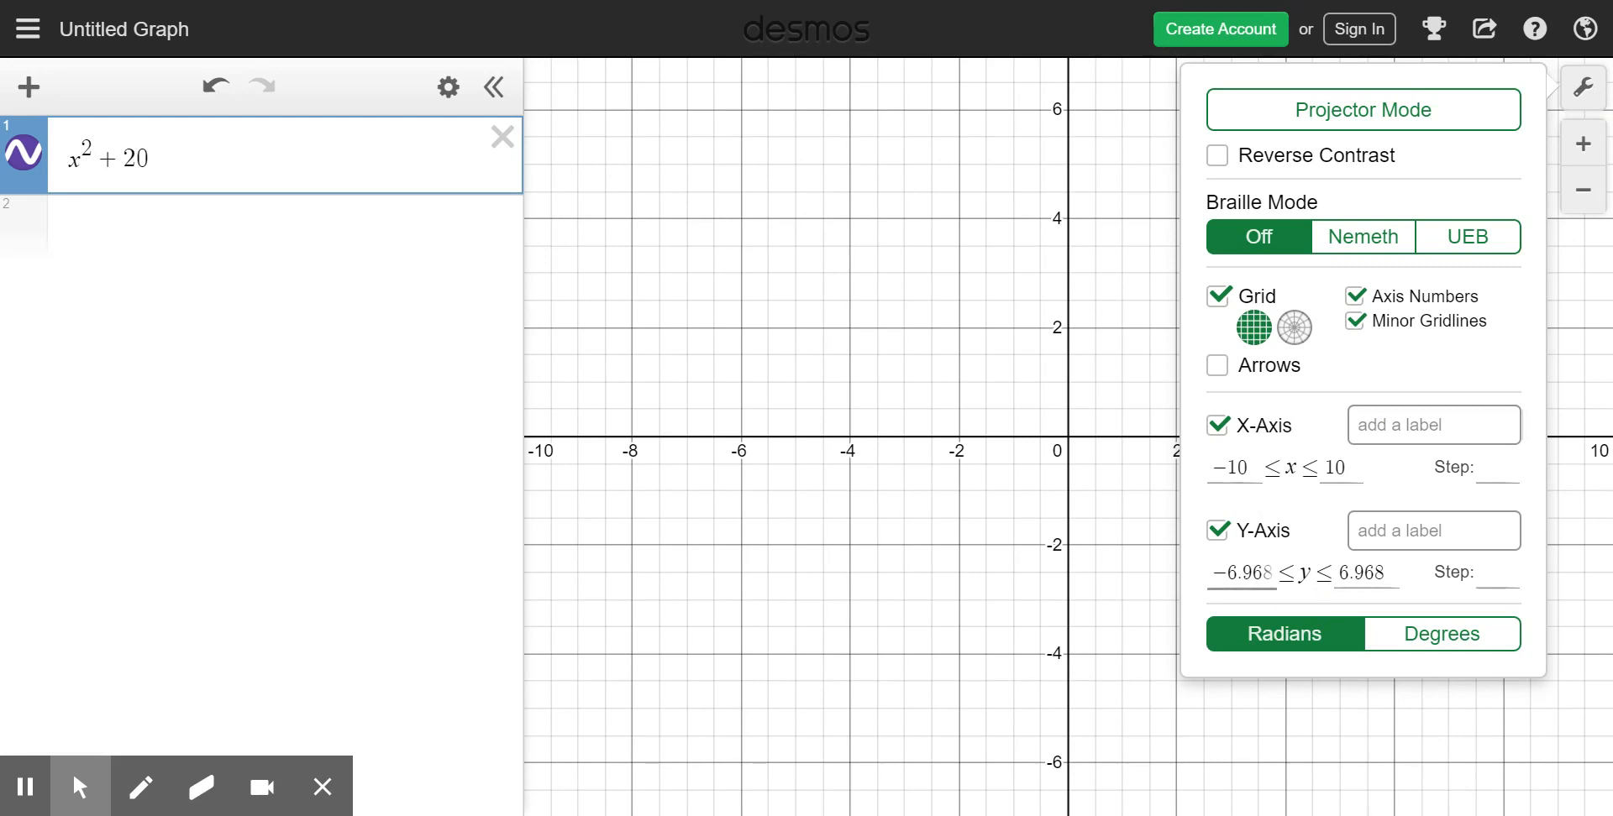
left_click(1210, 571)
type("-10")
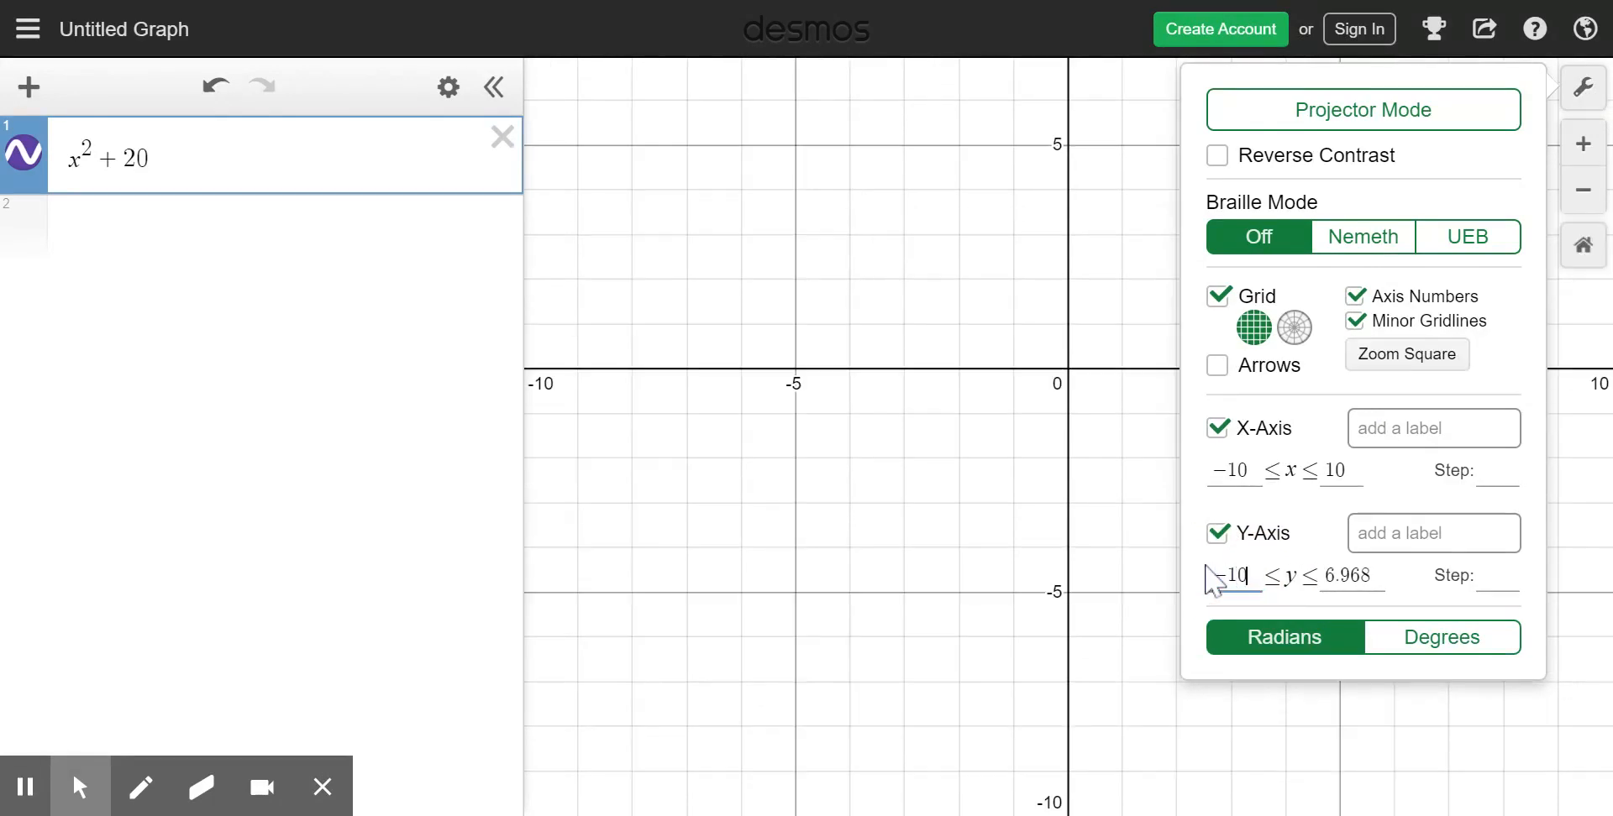
key("Tab")
type("10")
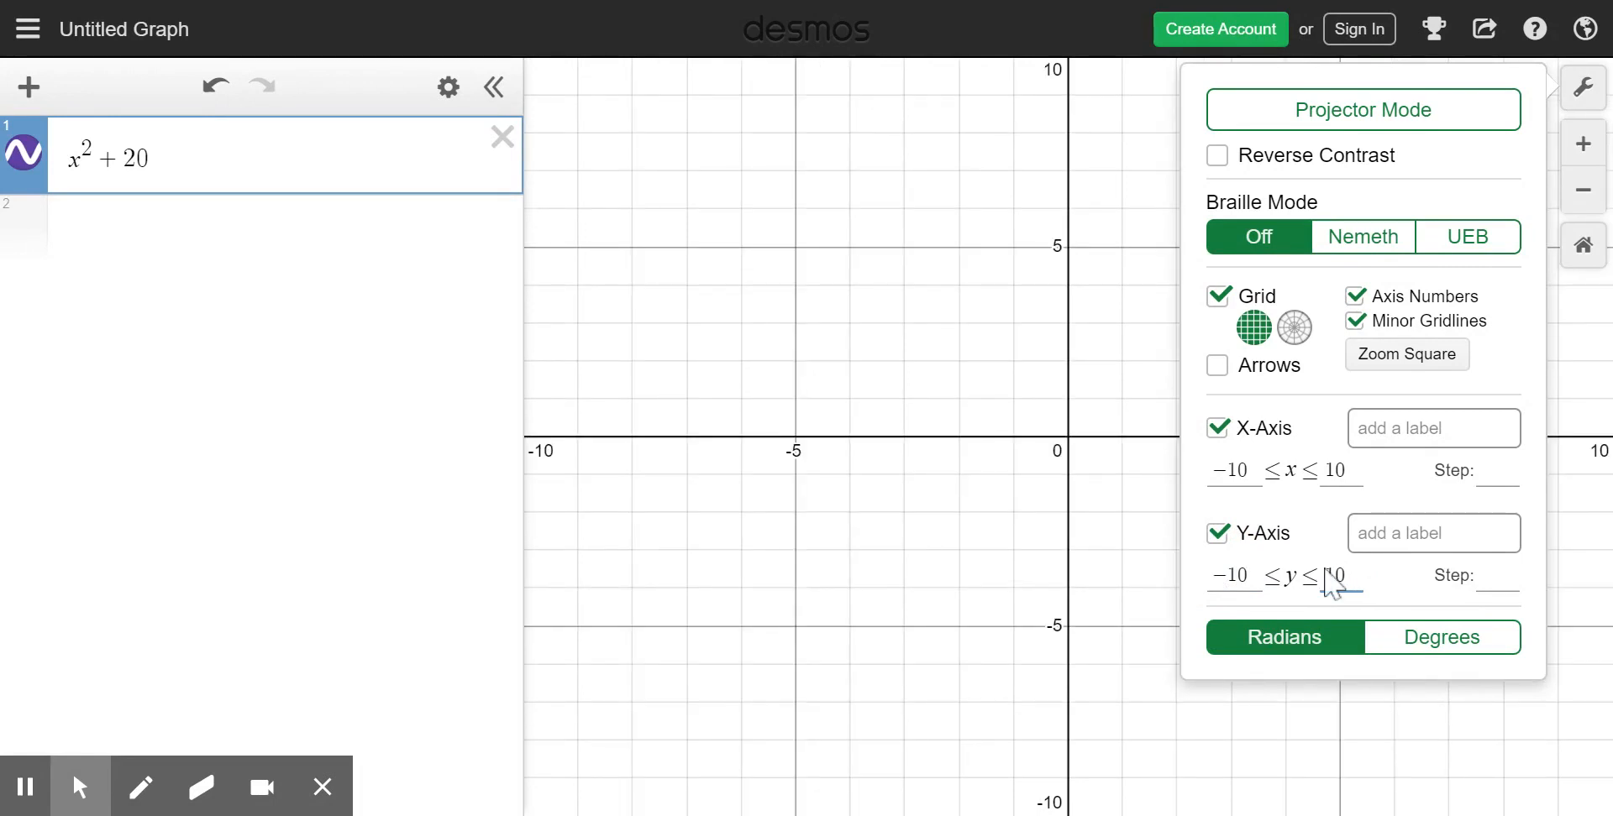
- Try y-axis steps of 2 and 4, clear the step value and close the graph settings
left_click(1510, 583)
type("2")
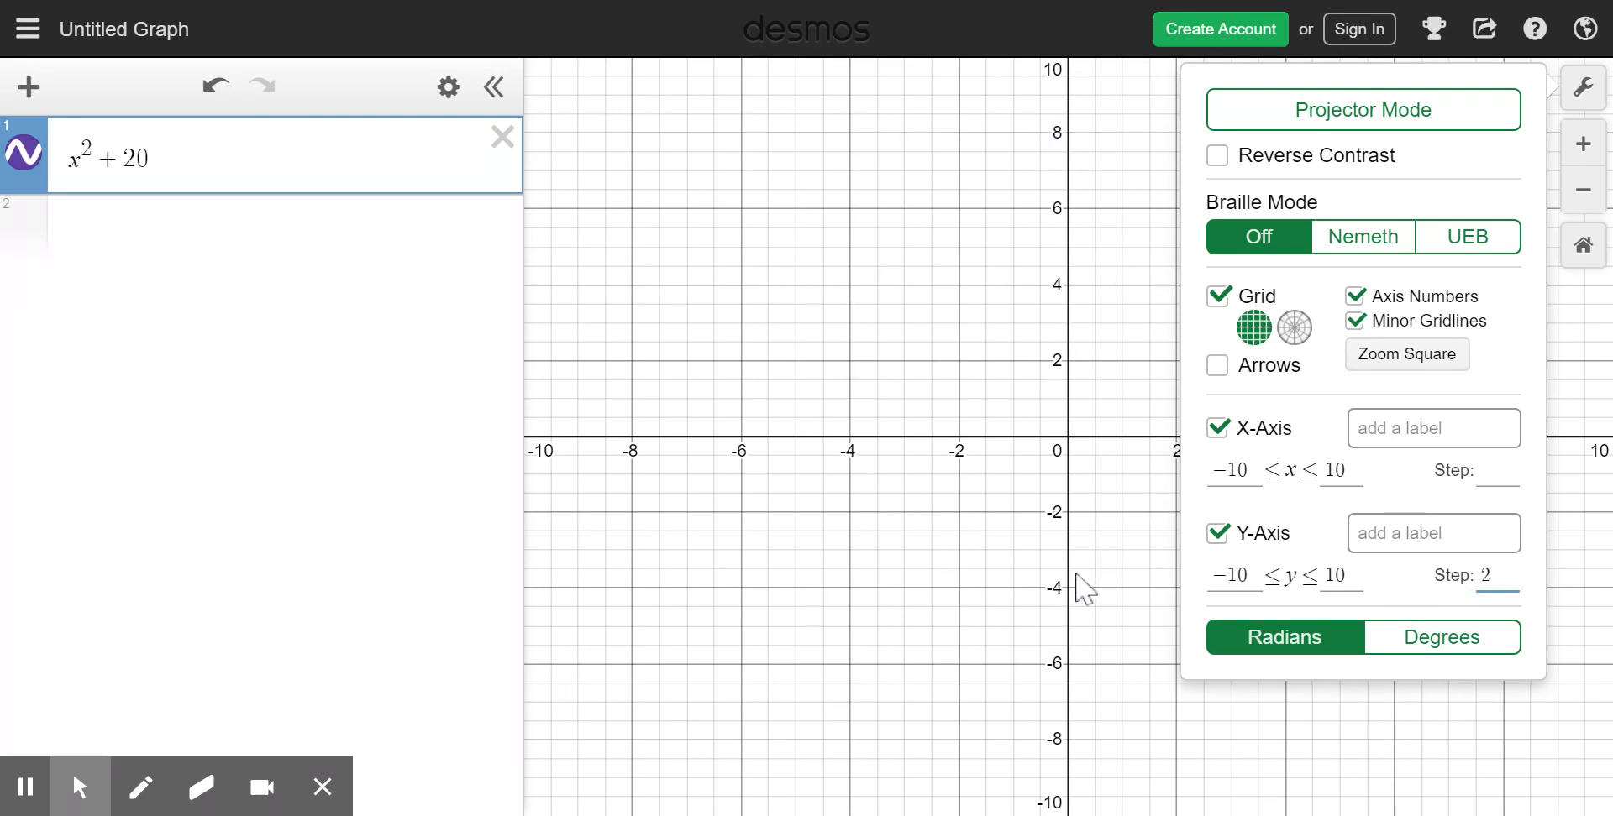
key("BackSpace")
type("4")
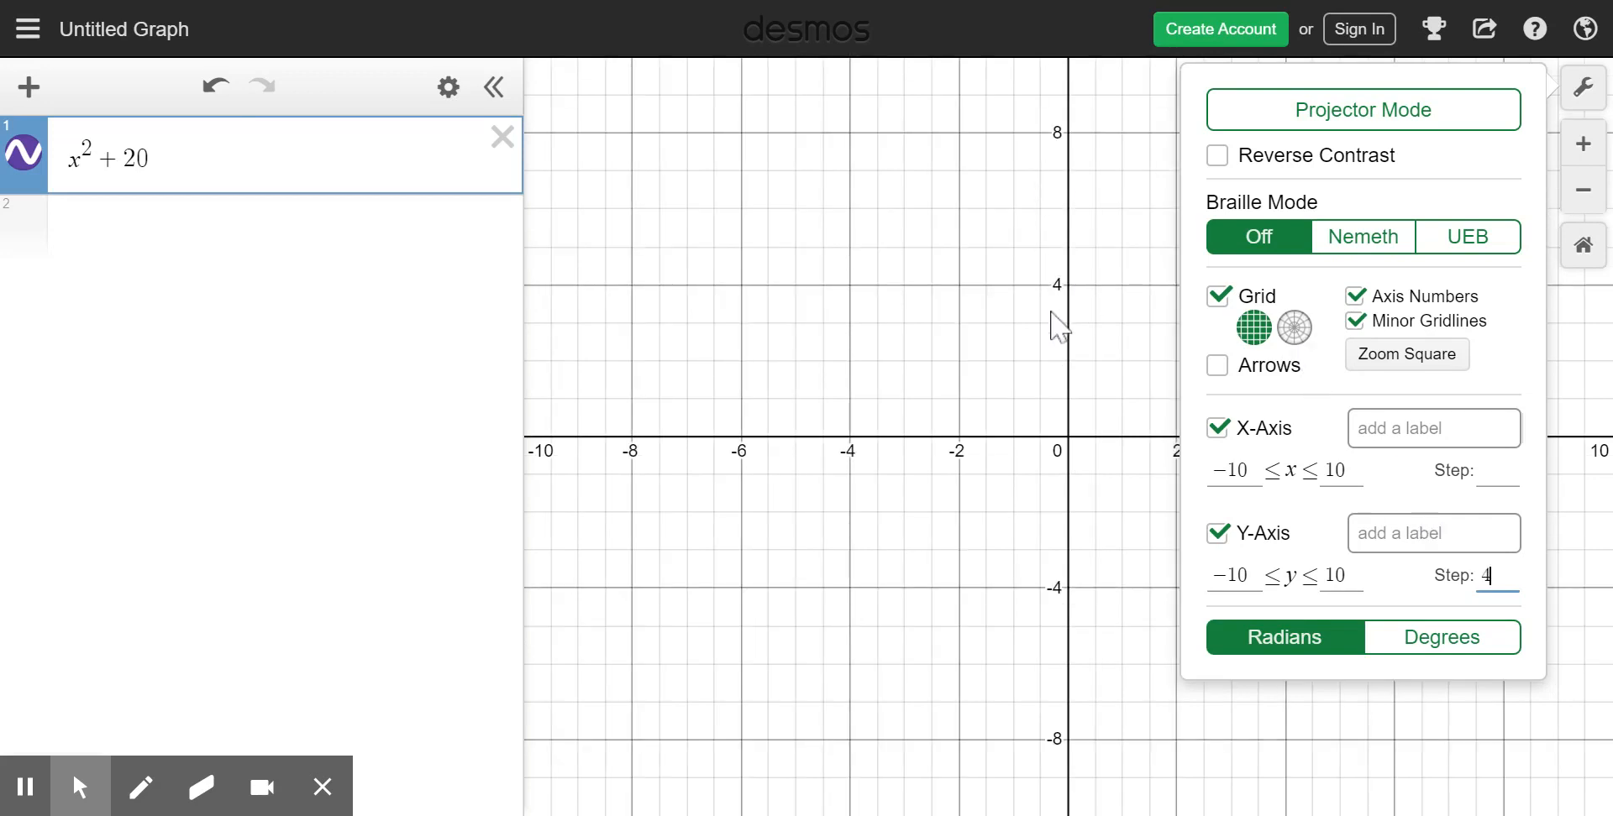
key("BackSpace")
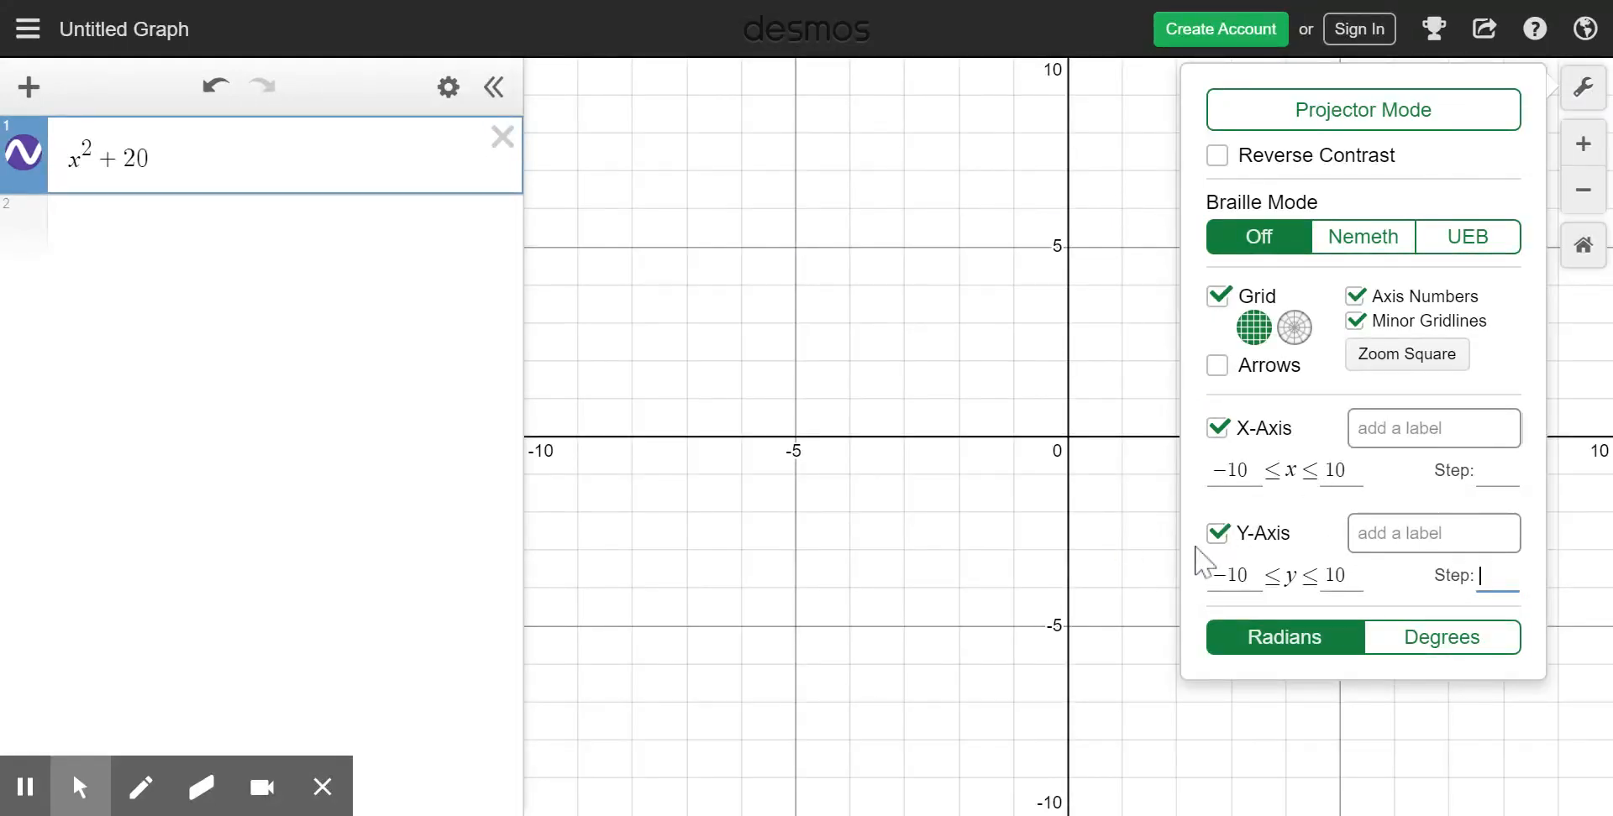
left_click(1586, 89)
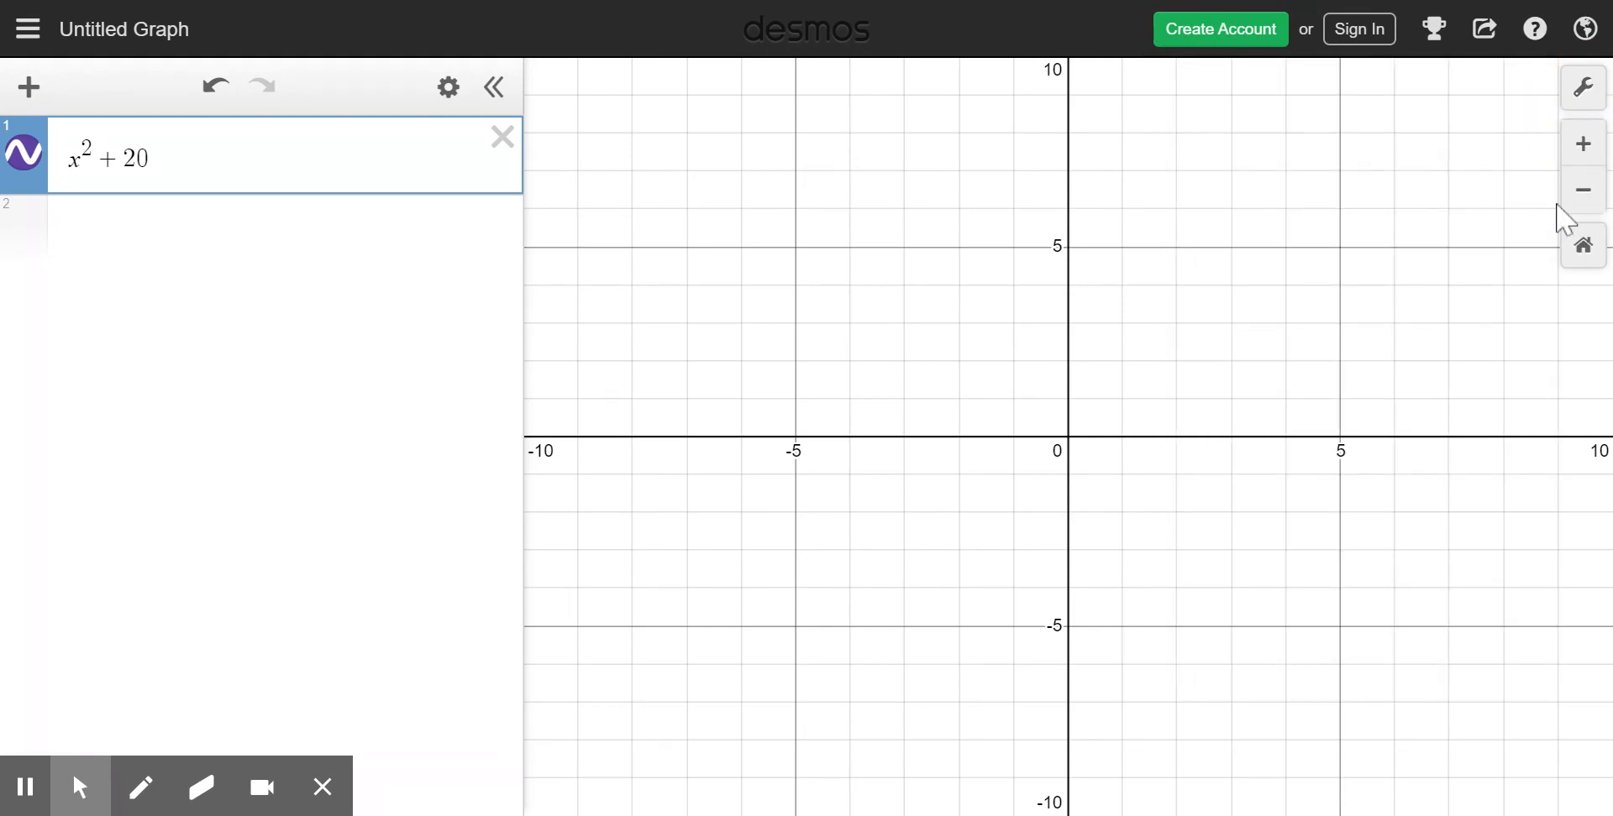
- Bring the parabola x² + 20 into a close view that includes its vertex
left_click(1583, 198)
left_click(1582, 198)
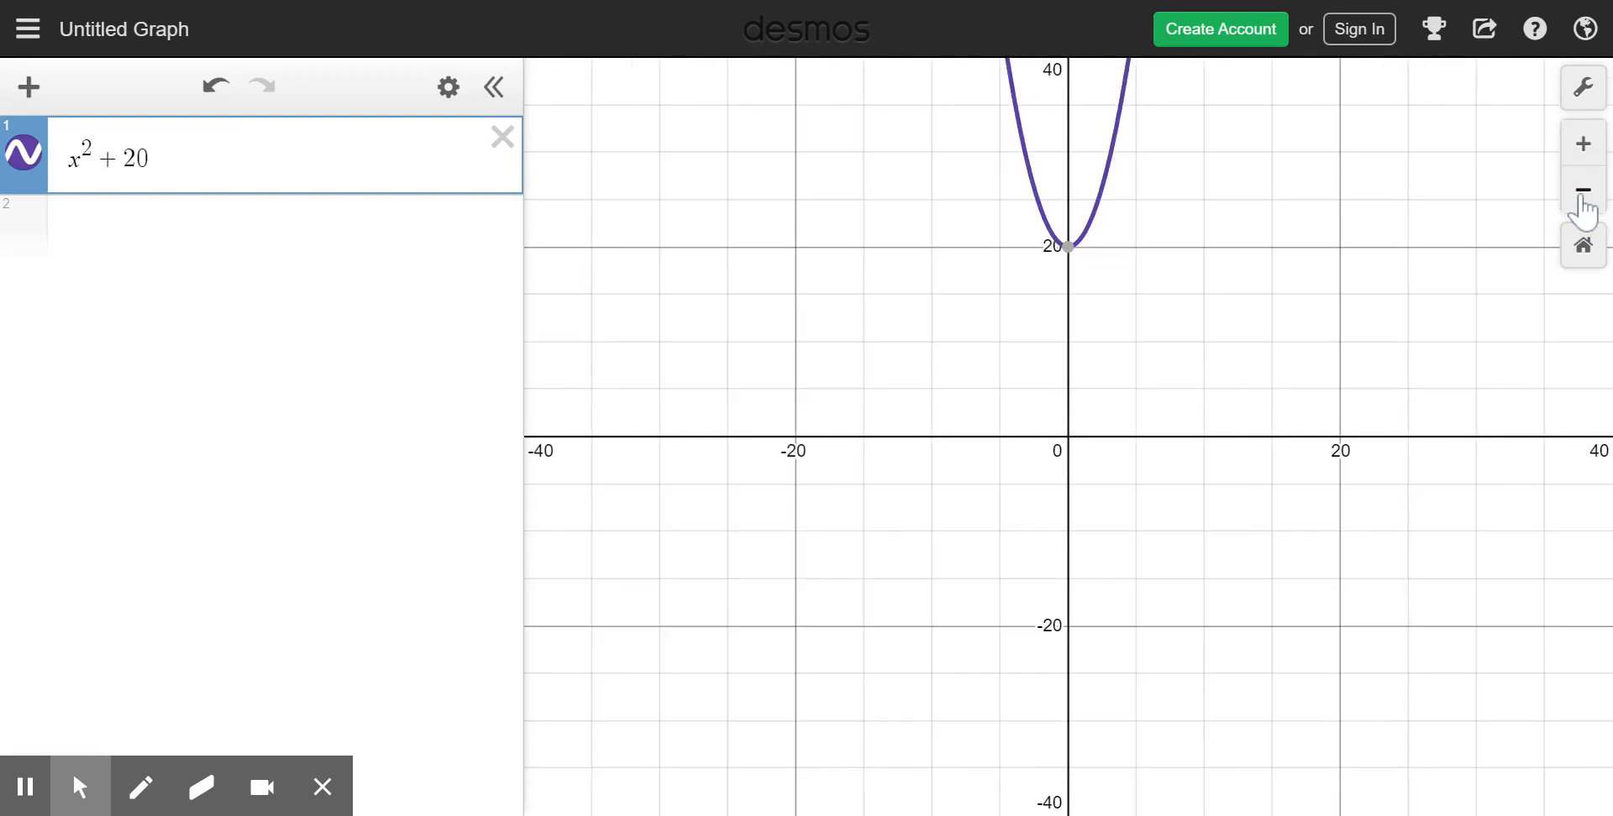
left_click_drag(1303, 169, 1312, 350)
left_click(1582, 137)
left_click(1599, 147)
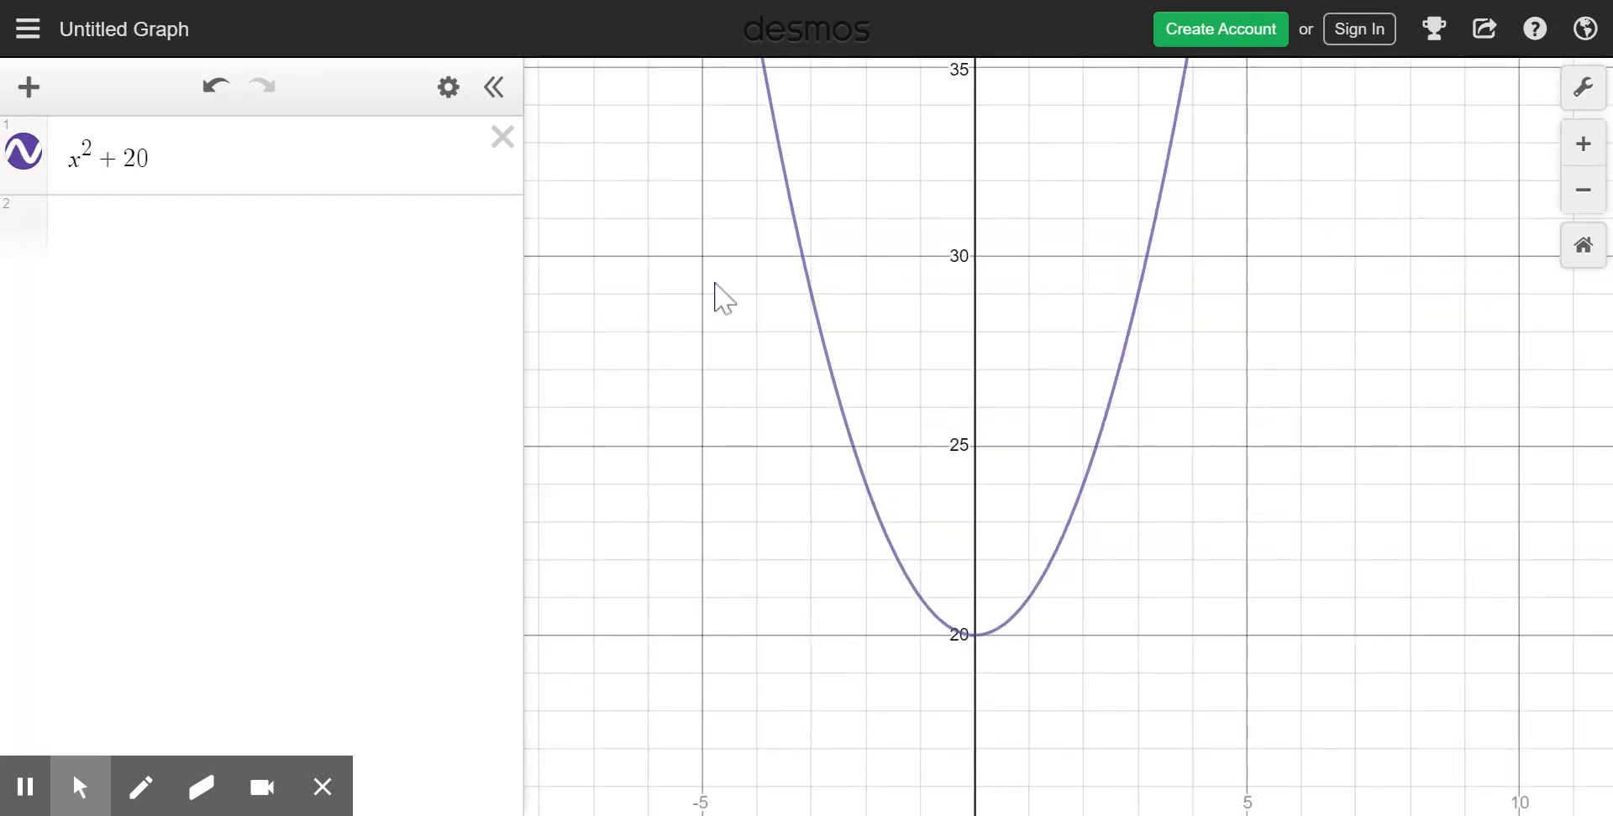
- Replace x² + 20 with the equation y = ax + b and add sliders for both a and b
left_click(504, 140)
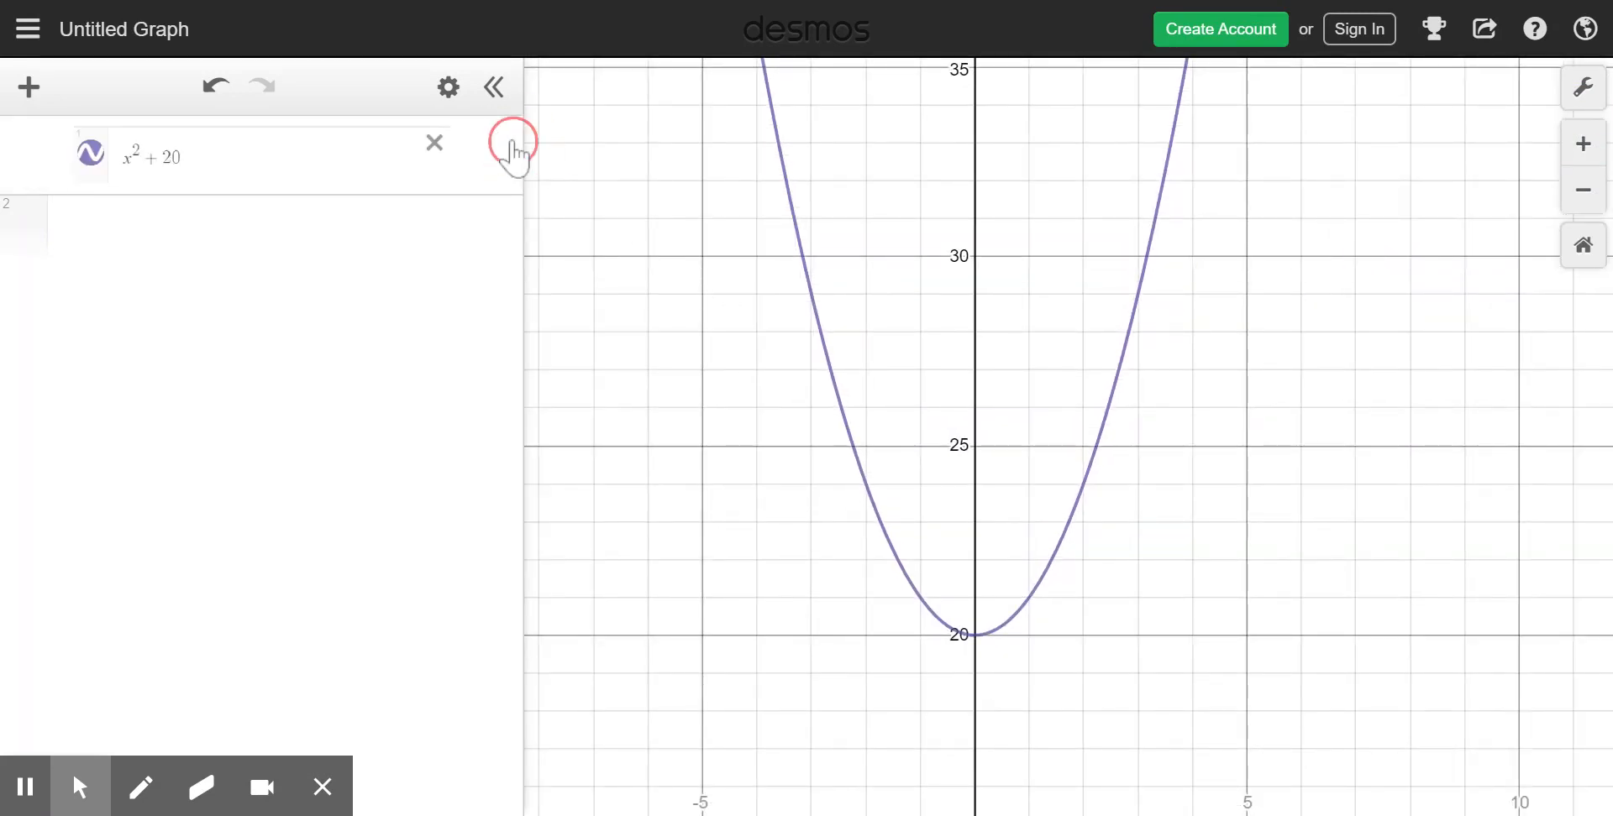
left_click(420, 156)
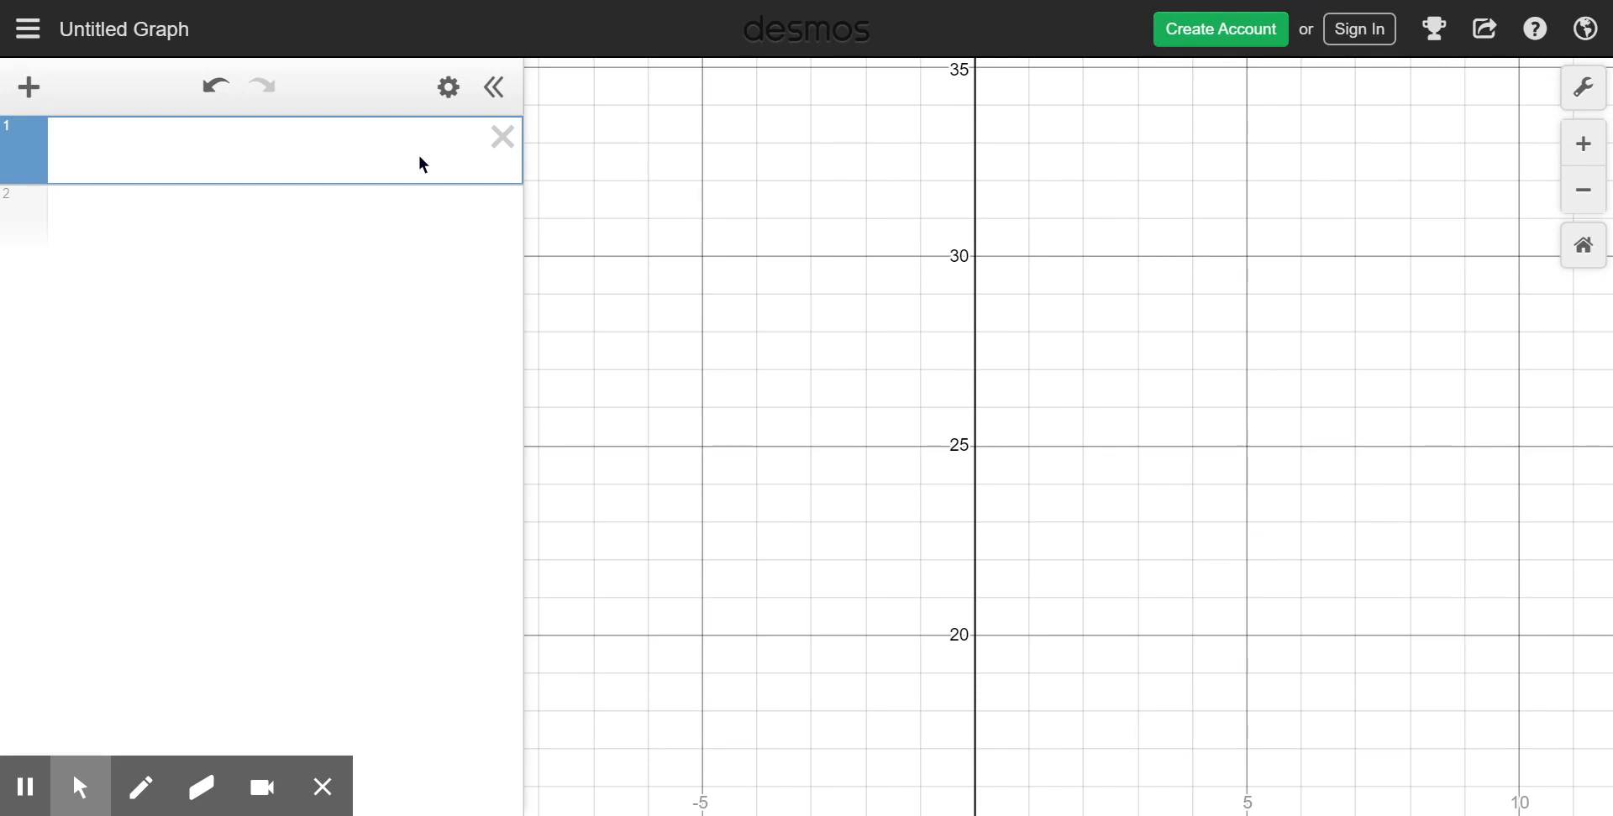
type("y=ax+b")
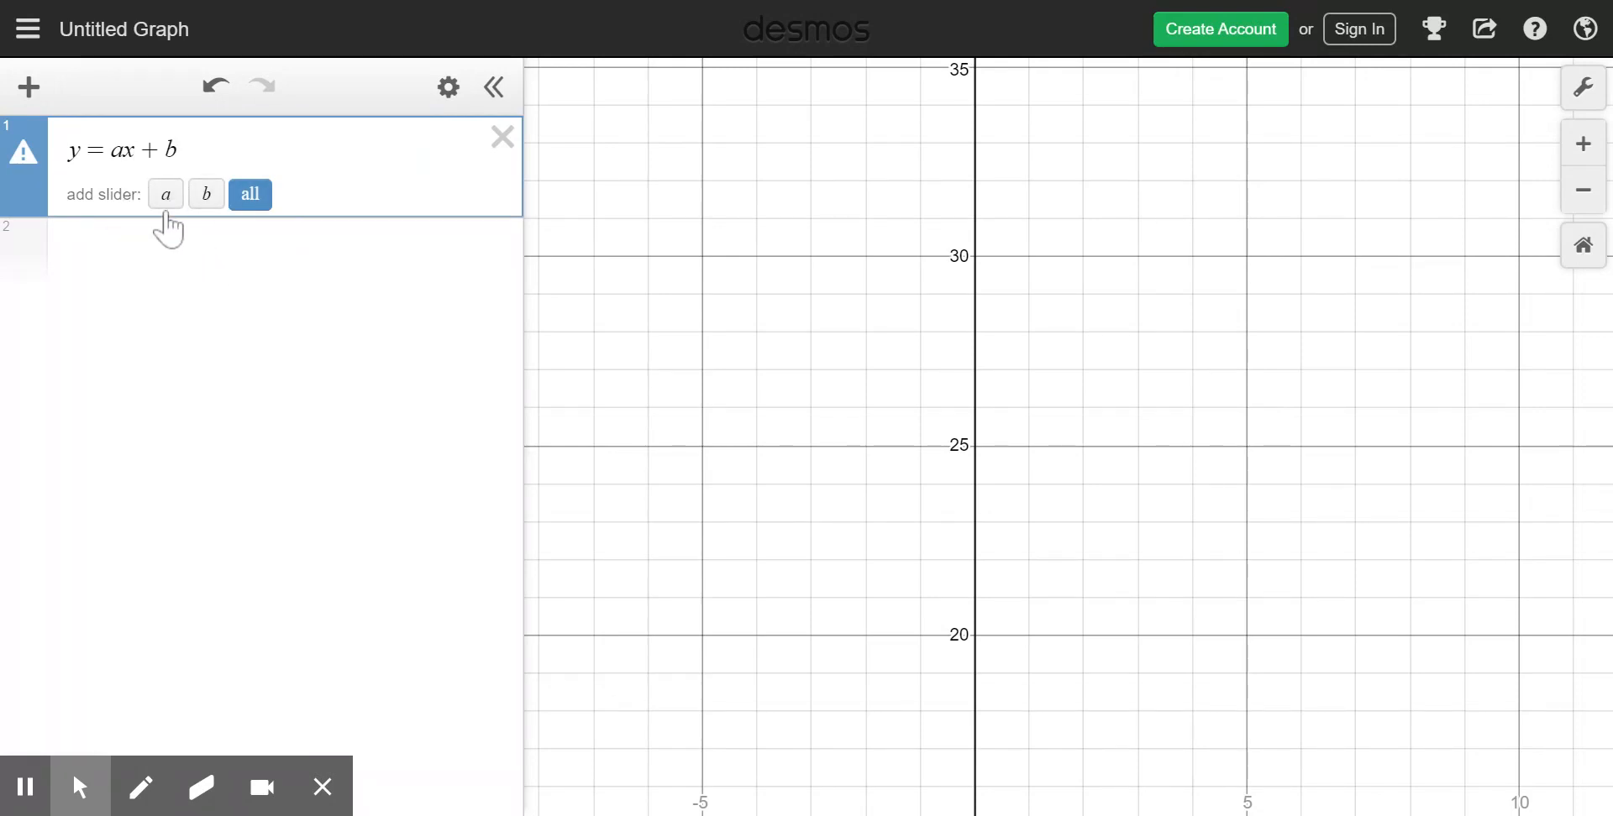
left_click(250, 200)
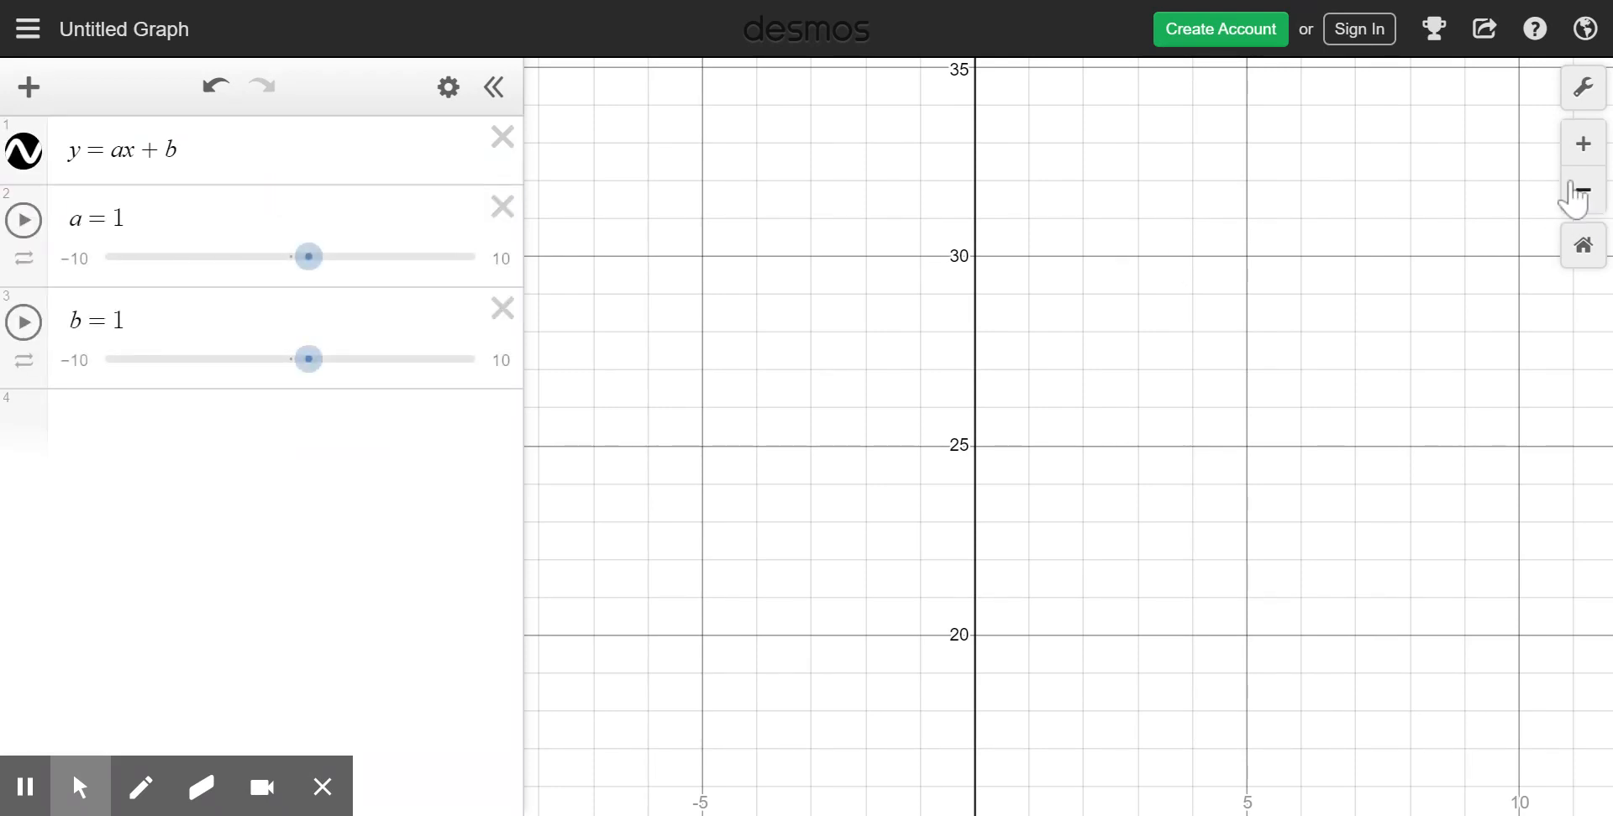
- Slide a to 0.8 and b to 0.2, and label the line's y-intercept
left_click_drag(1451, 508, 1281, 96)
left_click_drag(1238, 459, 1298, 209)
left_click_drag(1017, 450, 1192, 183)
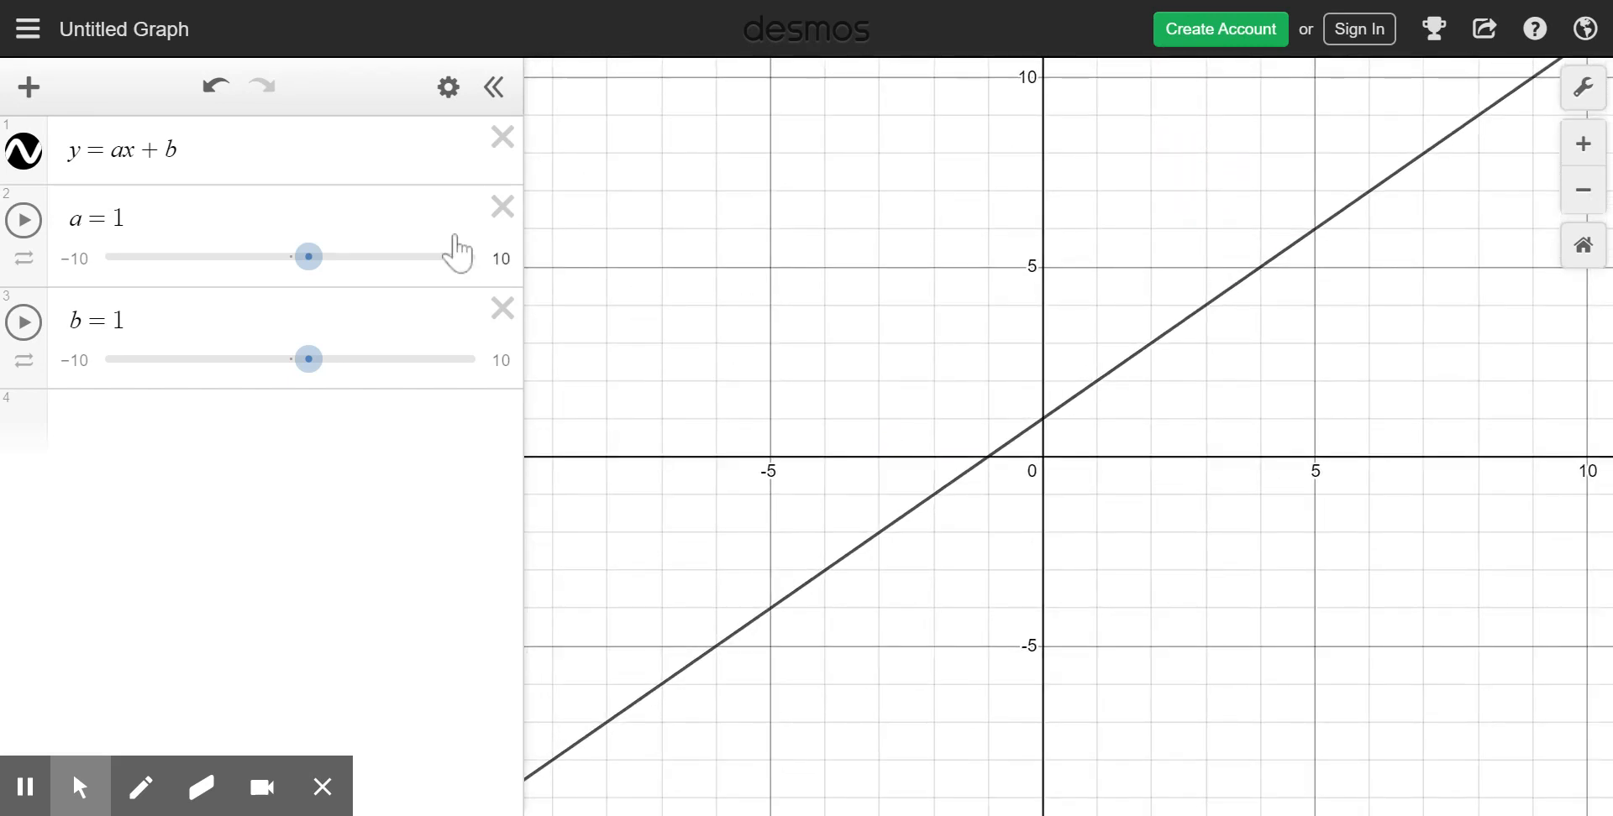
mouse_move(311, 262)
left_mouse_down()
mouse_move(267, 262)
mouse_move(317, 267)
left_mouse_up()
mouse_move(308, 361)
left_mouse_down()
mouse_move(342, 361)
mouse_move(293, 368)
left_mouse_up()
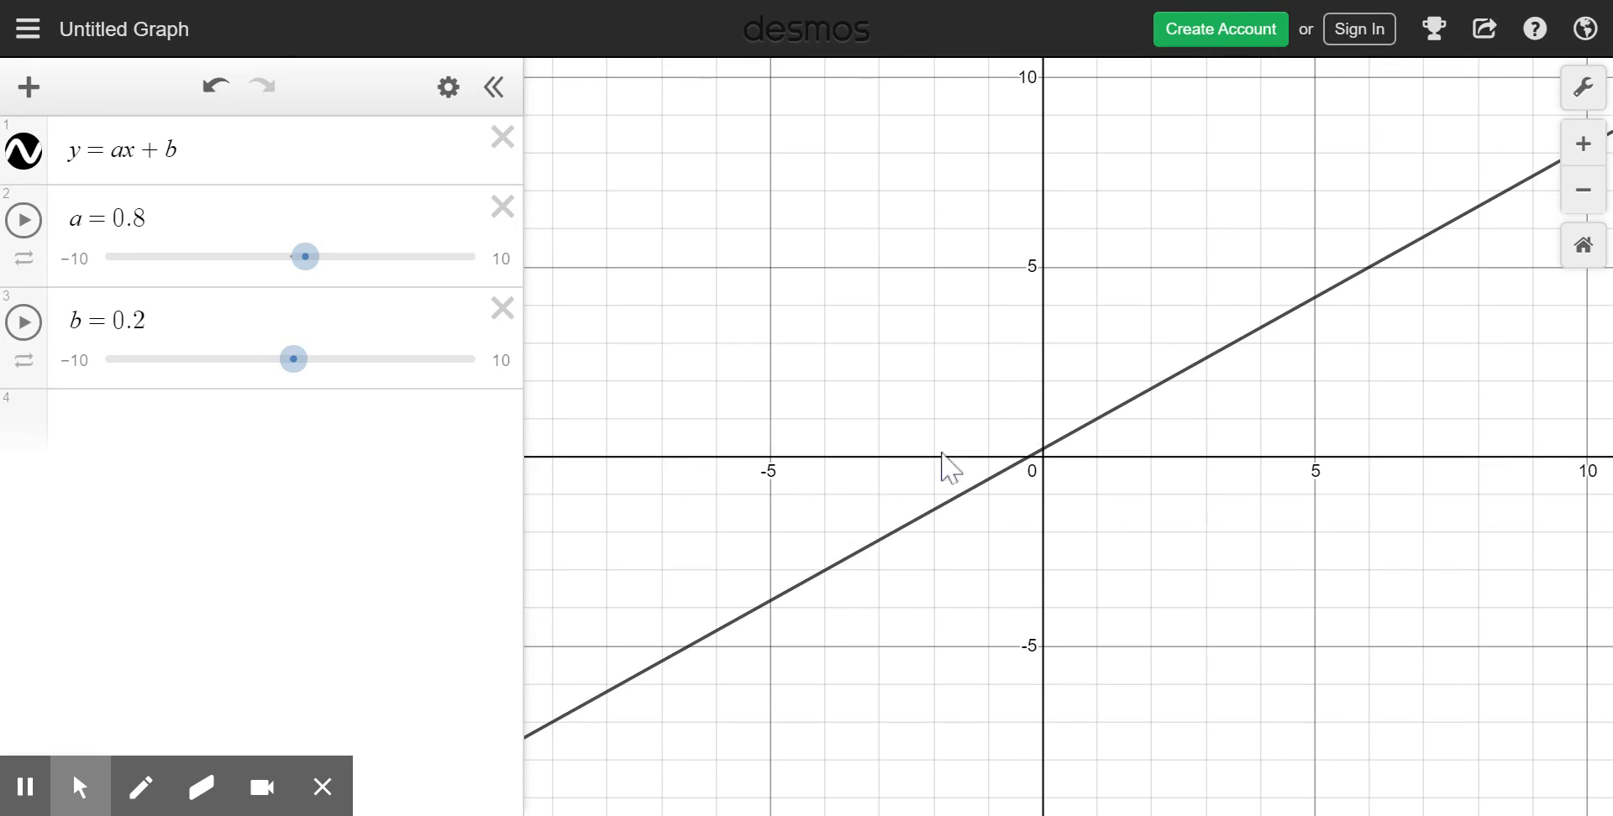
left_click(1044, 450)
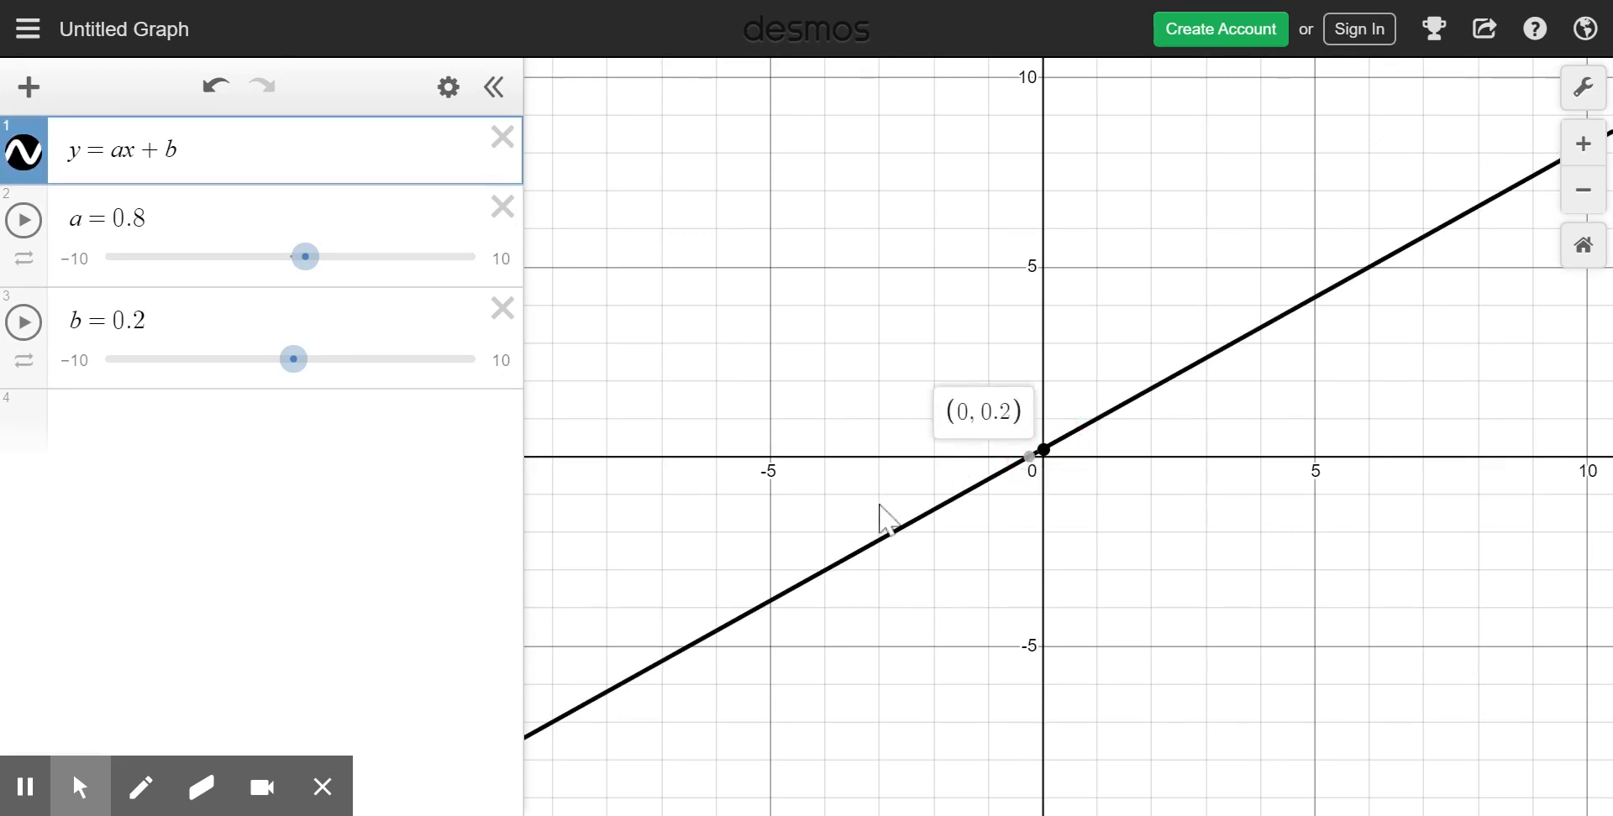
- Slide b to −3.6 and to 4.6, labelling the line's y-intercept at each value
left_click_drag(300, 369, 224, 363)
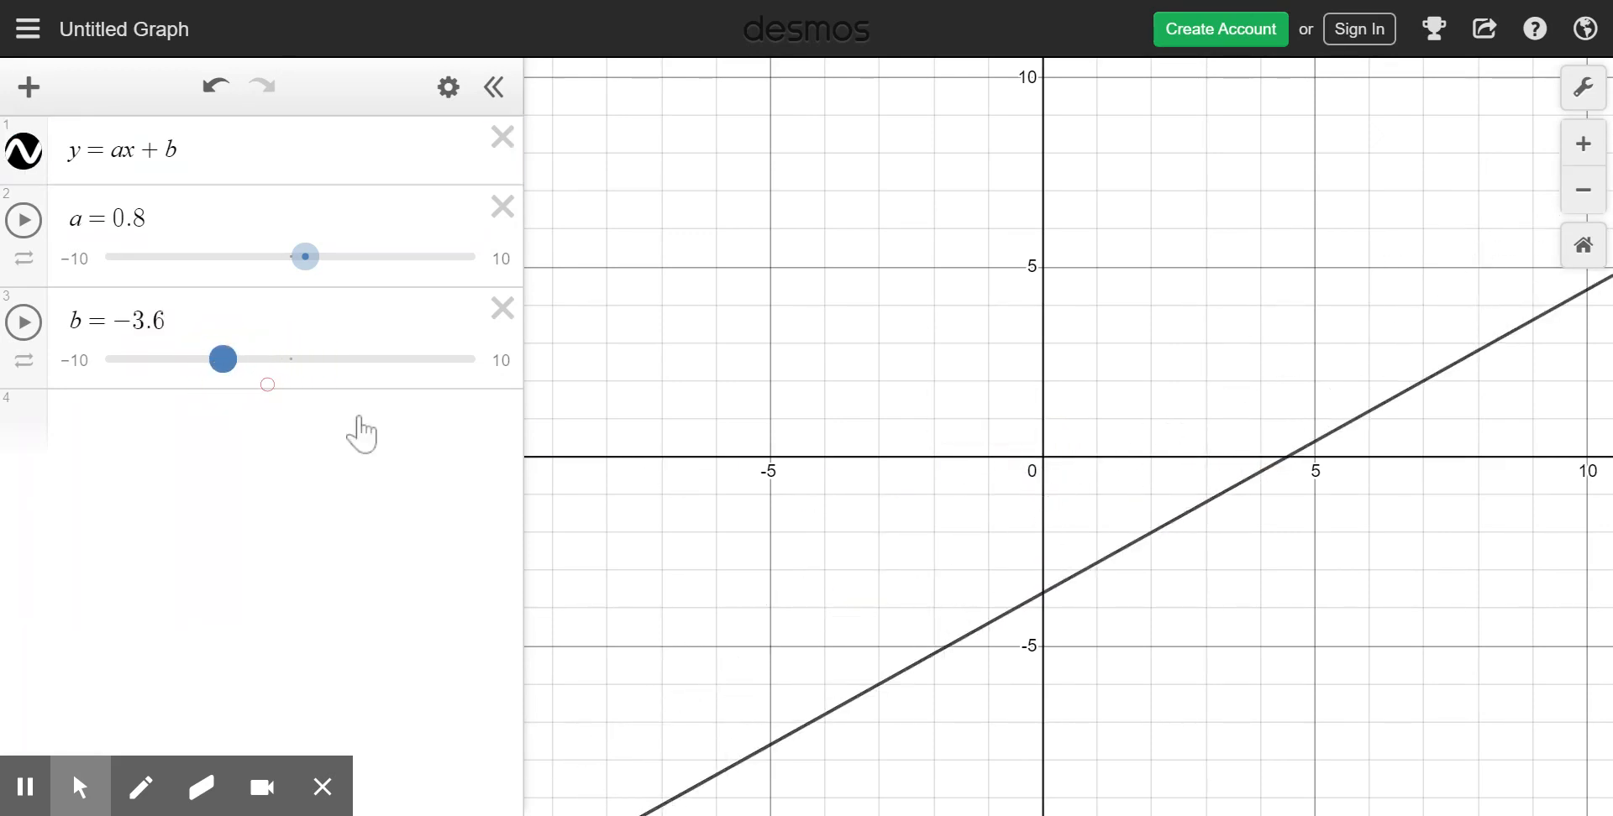
left_click(1042, 595)
left_click_drag(237, 368, 385, 367)
left_click(1050, 281)
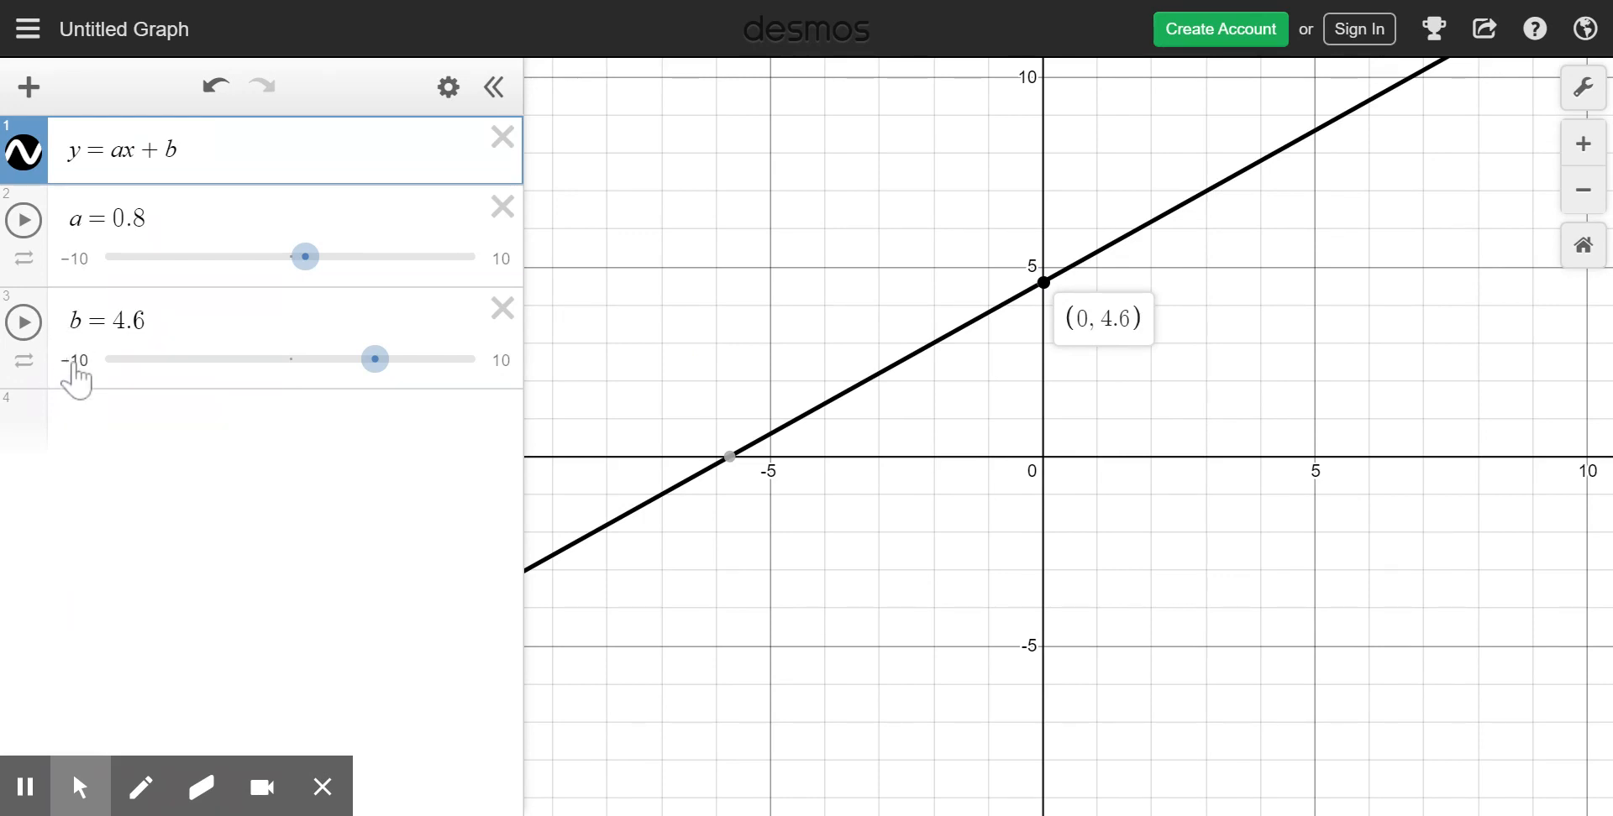
- Limit the b slider to values from 0 to 10 with a step of 1, and try sliding it
left_click(502, 370)
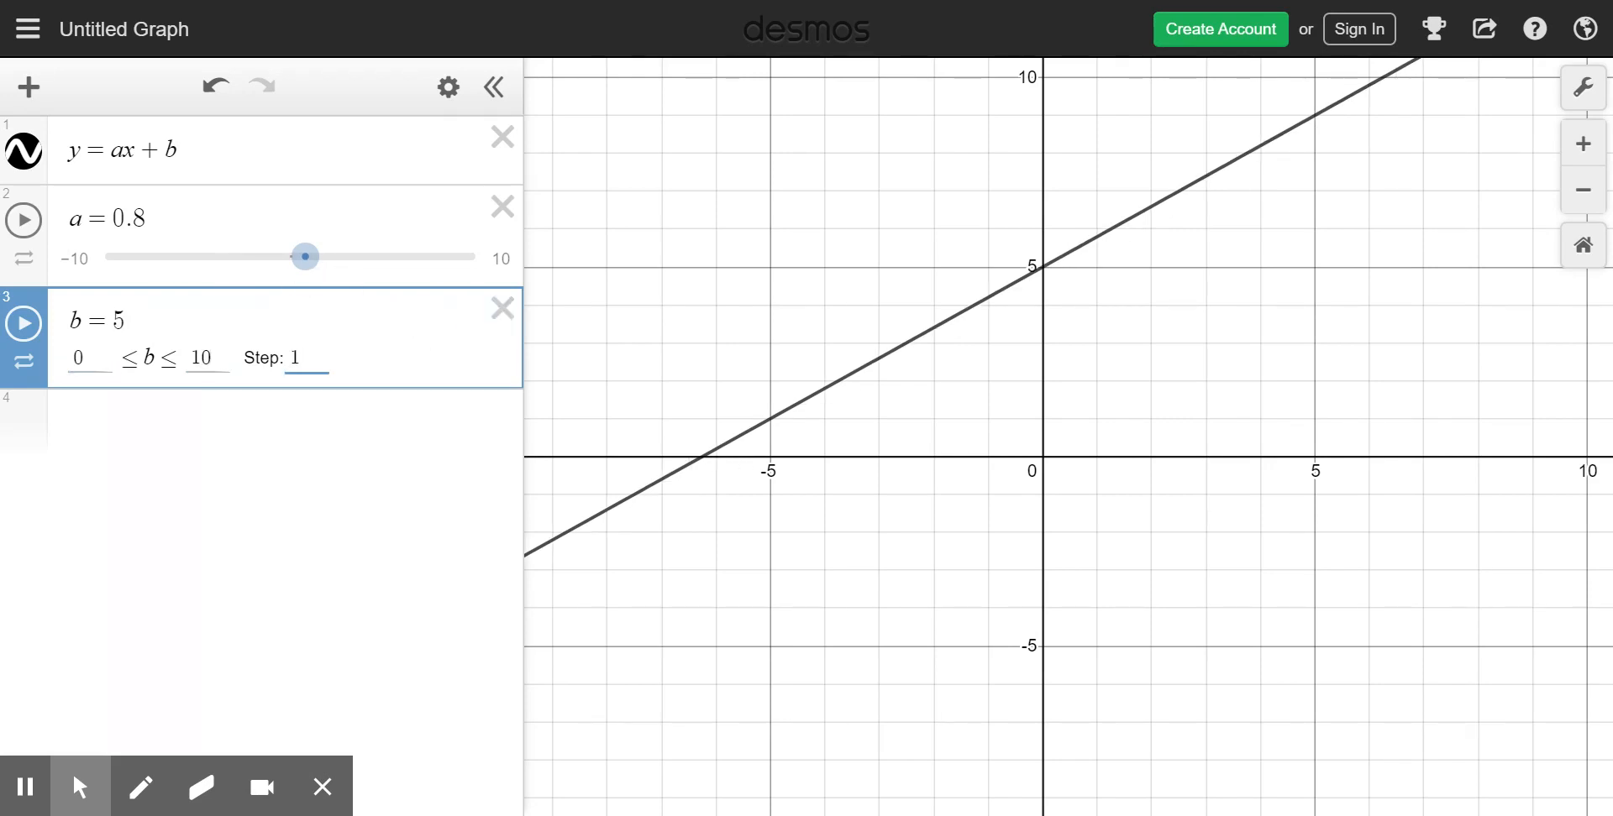
left_click(420, 473)
mouse_move(282, 361)
left_mouse_down()
mouse_move(82, 363)
mouse_move(321, 379)
mouse_move(283, 369)
left_mouse_up()
- Change the b slider's step to an increment finer than 1
left_click(500, 360)
left_click(306, 359)
left_click(360, 407)
- Slide b to 6.5 and a to 0.6
left_click_drag(290, 362, 356, 396)
left_click(503, 413)
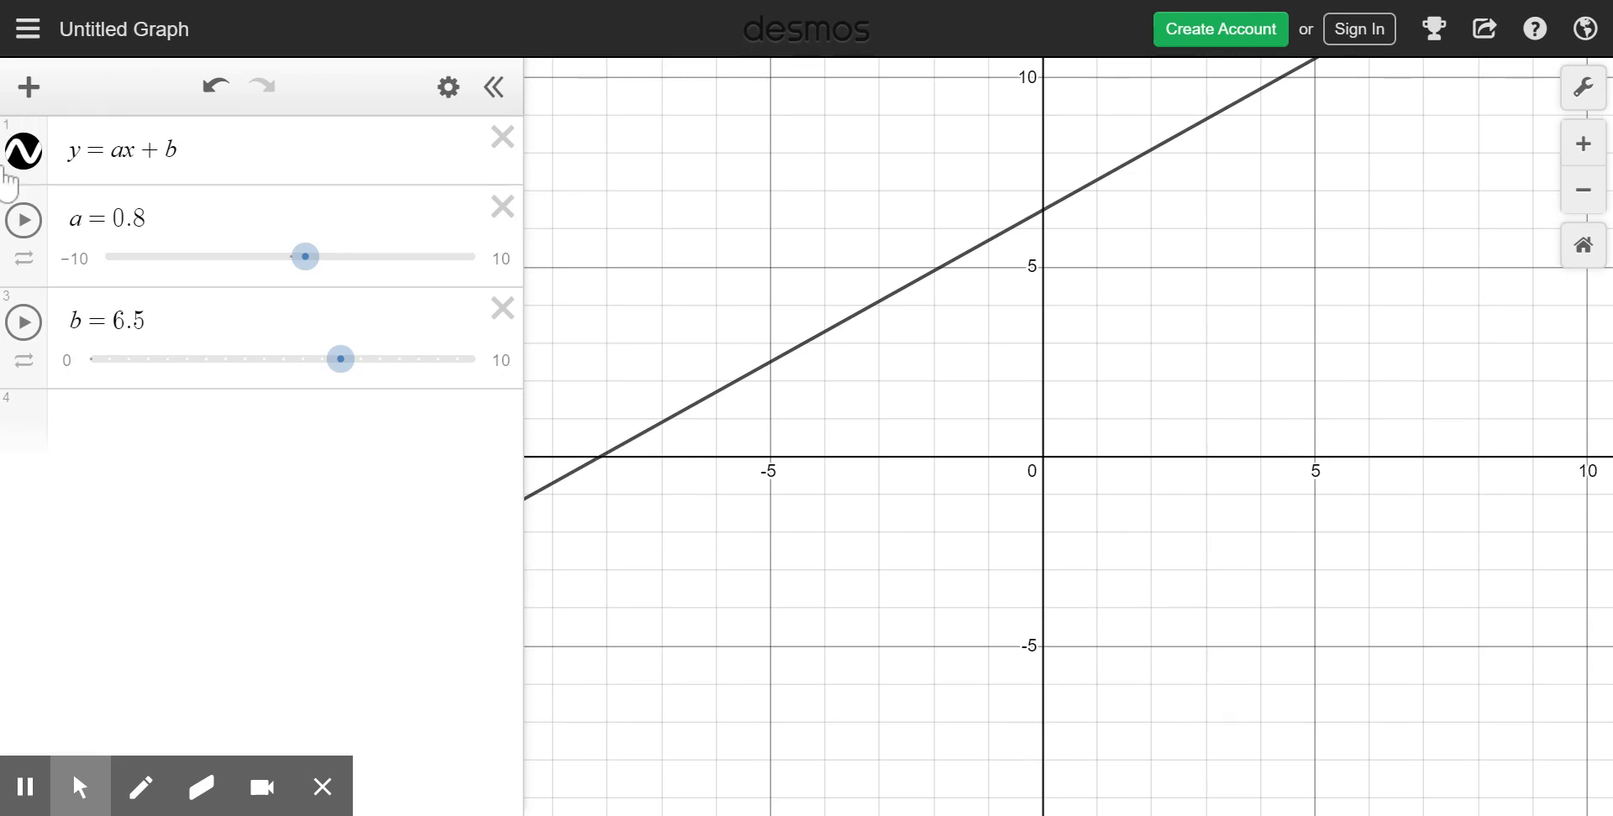
mouse_move(324, 274)
left_mouse_down()
mouse_move(237, 277)
mouse_move(328, 261)
mouse_move(317, 270)
left_mouse_up()
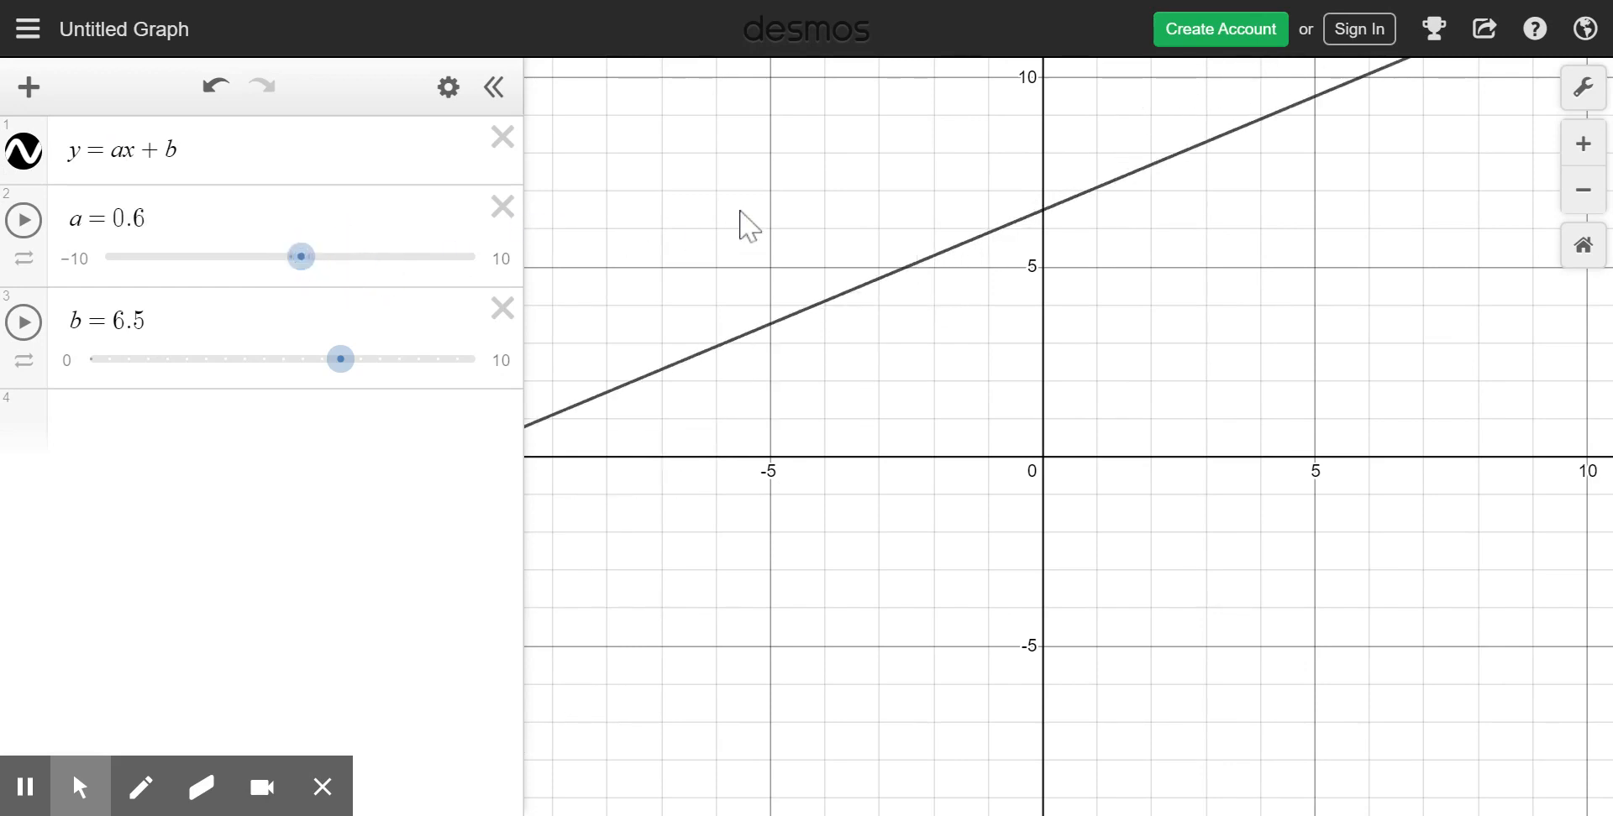